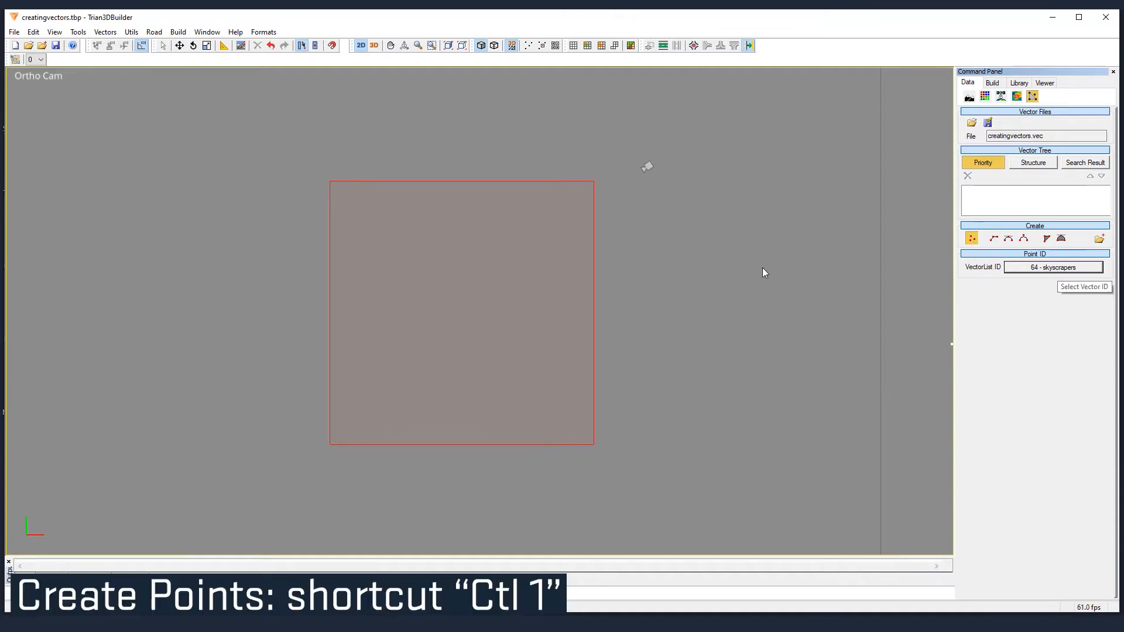
- Place two 64 - skyscrapers points near the northwest corner of the red square, and deselect them
click(368, 202)
click(394, 284)
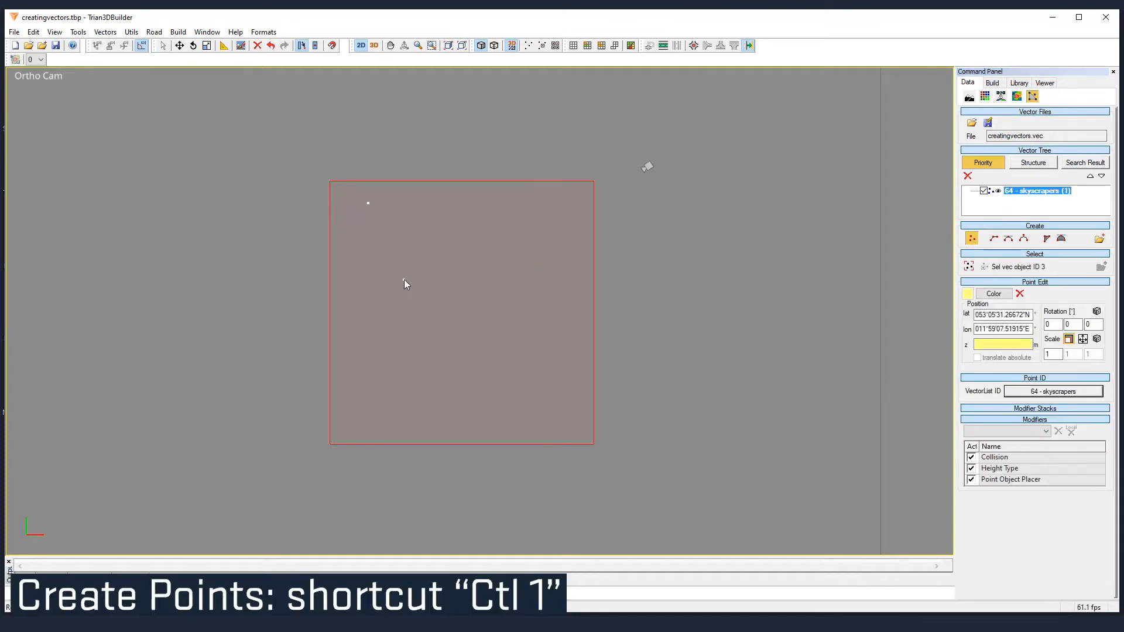
click(358, 240)
key(Escape)
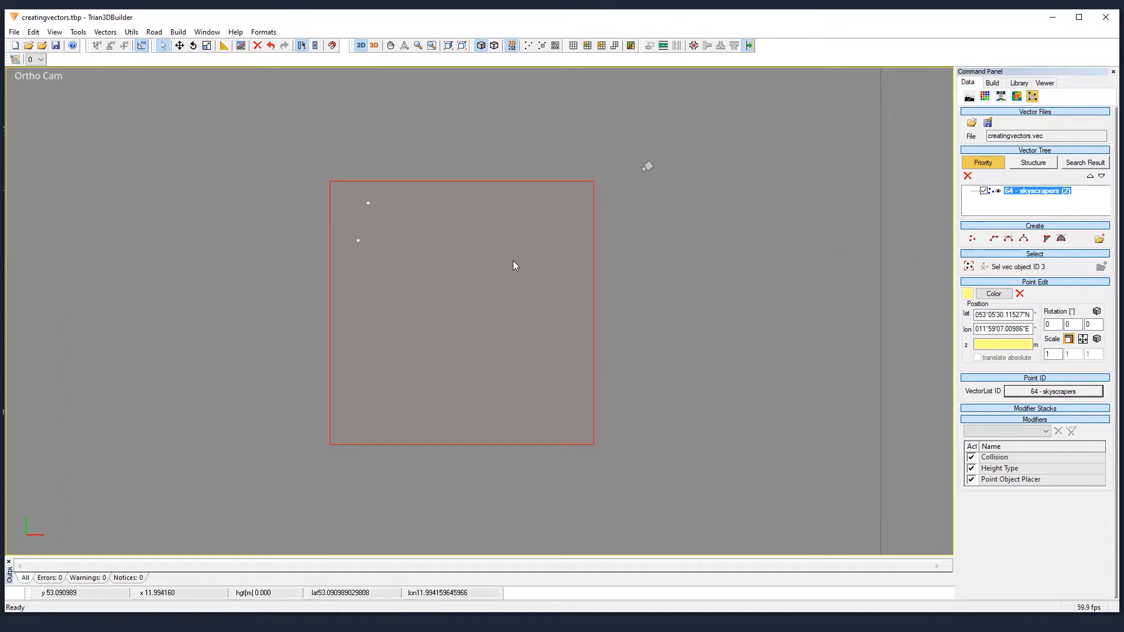
click(375, 111)
- Create two points with vector list ID 61 - single-family houses side by side near the square's northern edge, east of the skyscrapers
click(972, 239)
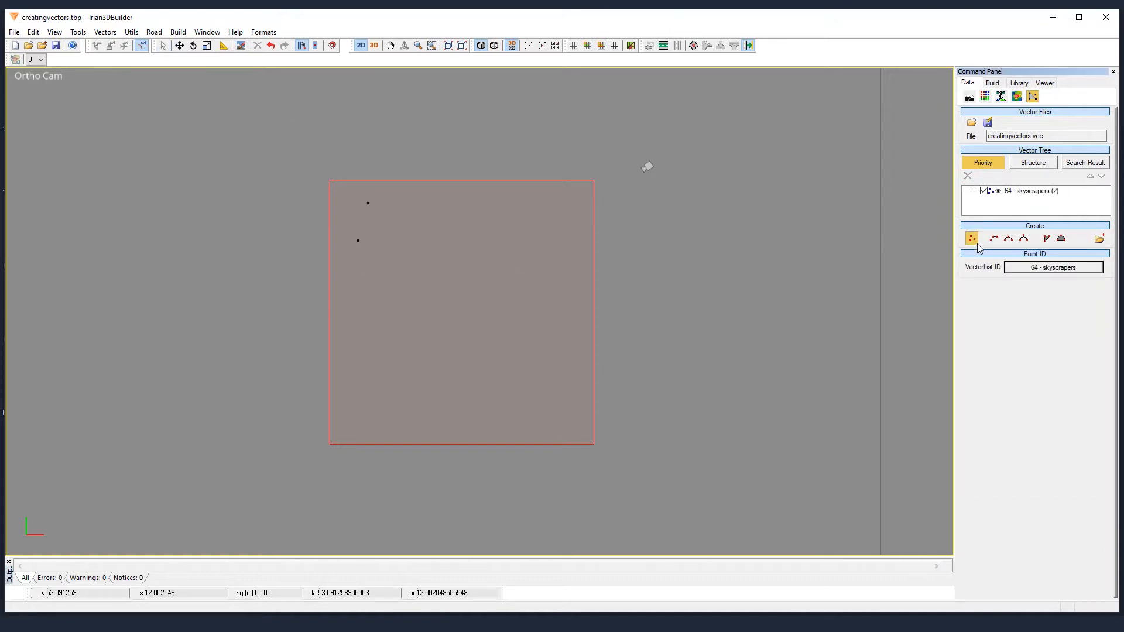
click(1038, 271)
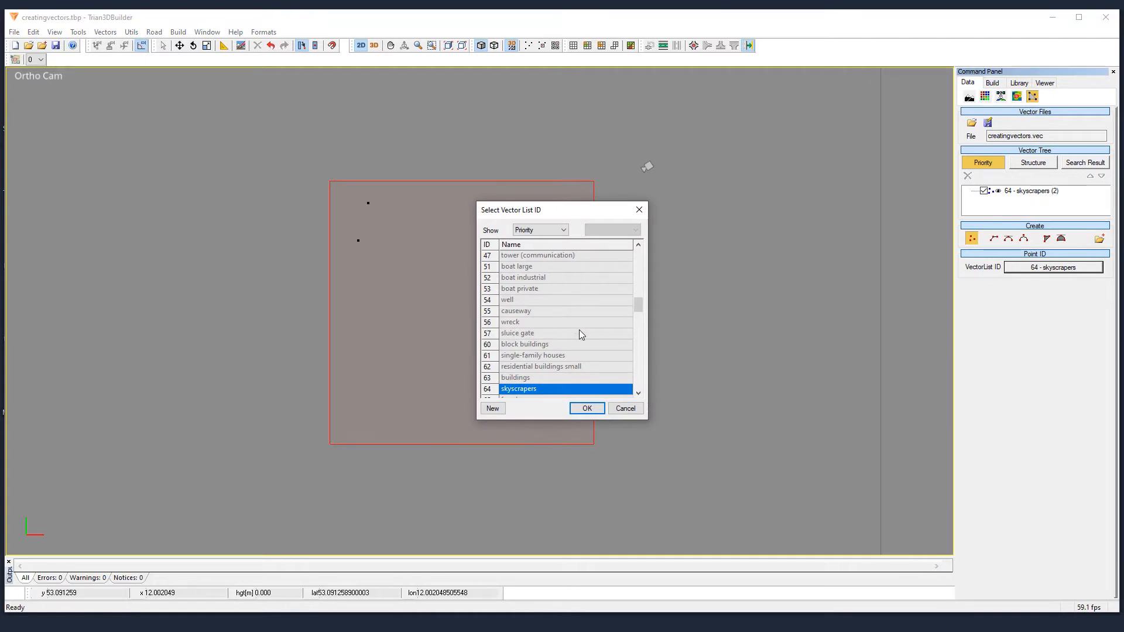
click(571, 356)
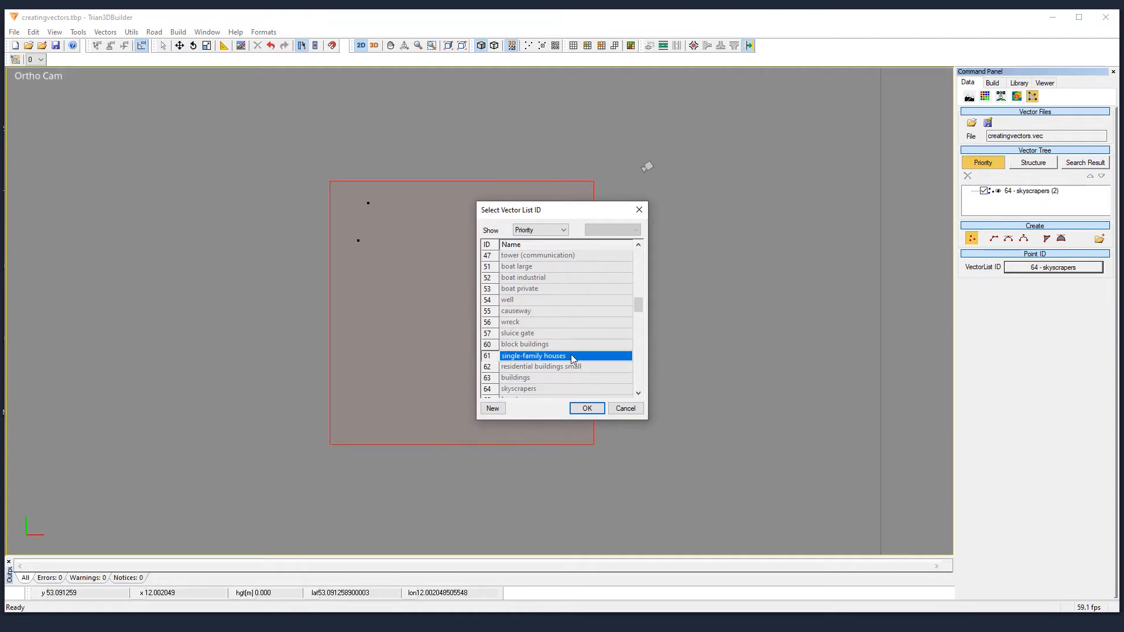
click(587, 409)
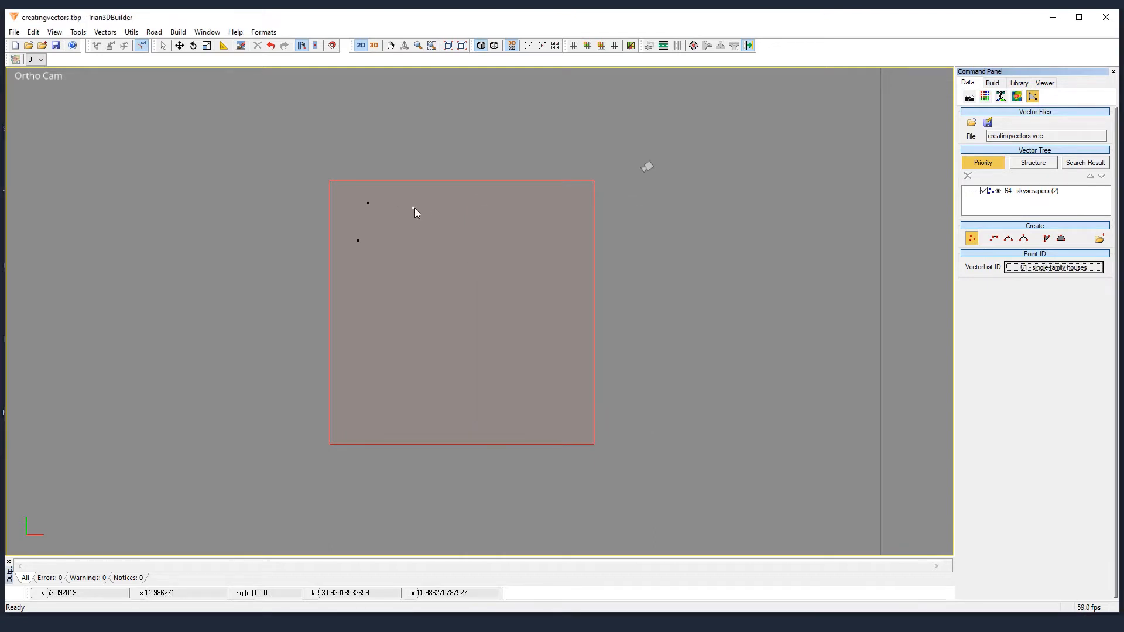
click(444, 206)
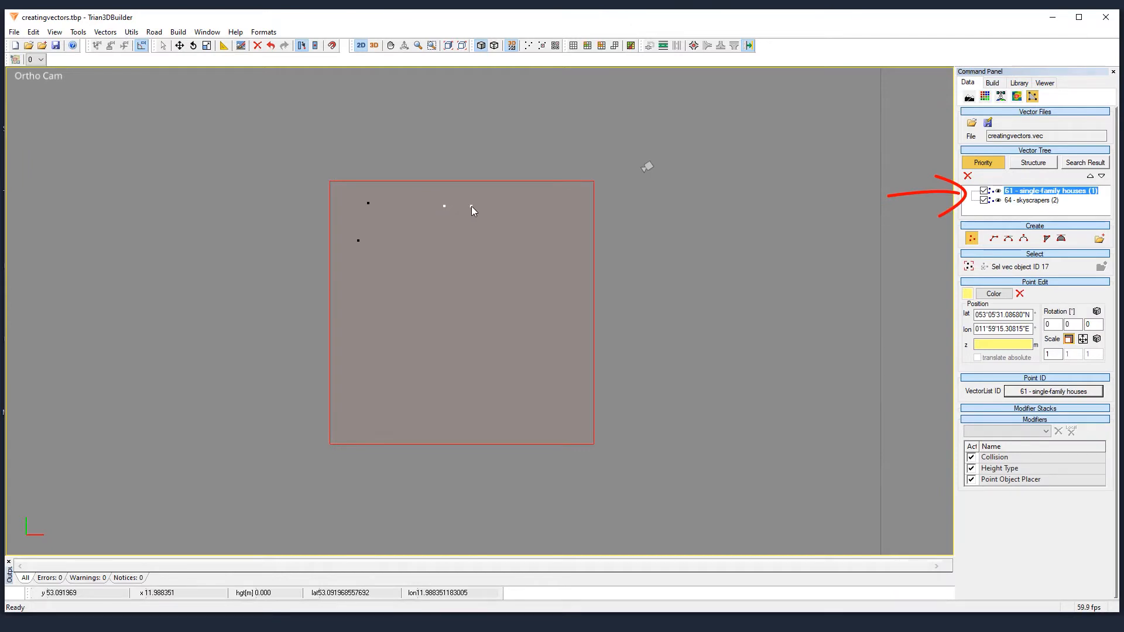
click(472, 206)
key(Escape)
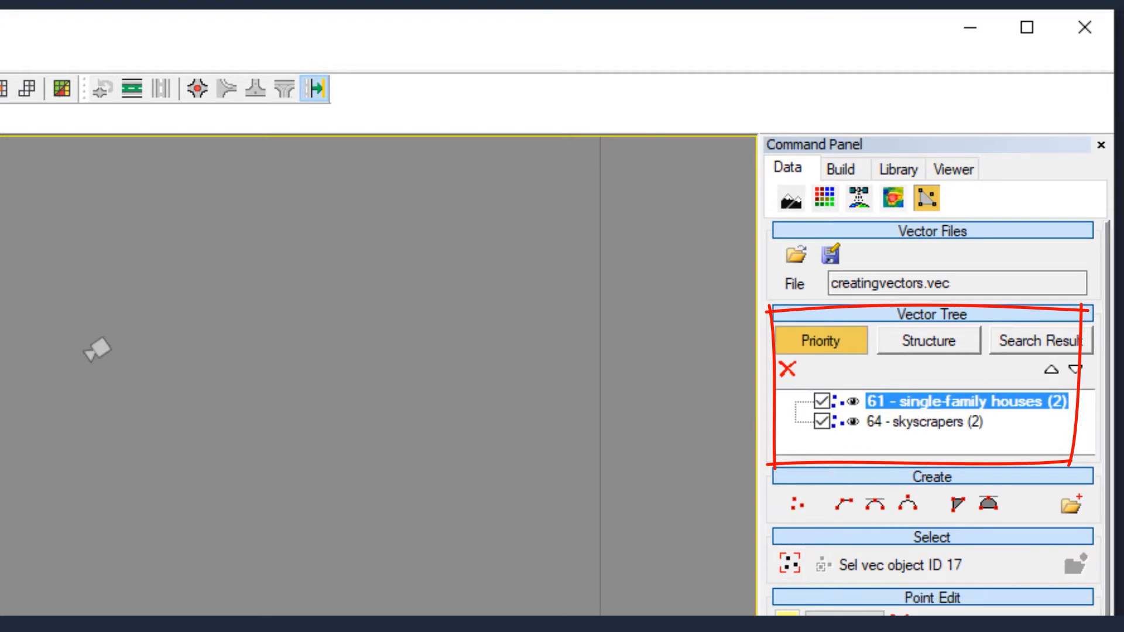
- Reassign the still selected single-family houses points to vector list ID 0 - trees, and undo that change
click(796, 504)
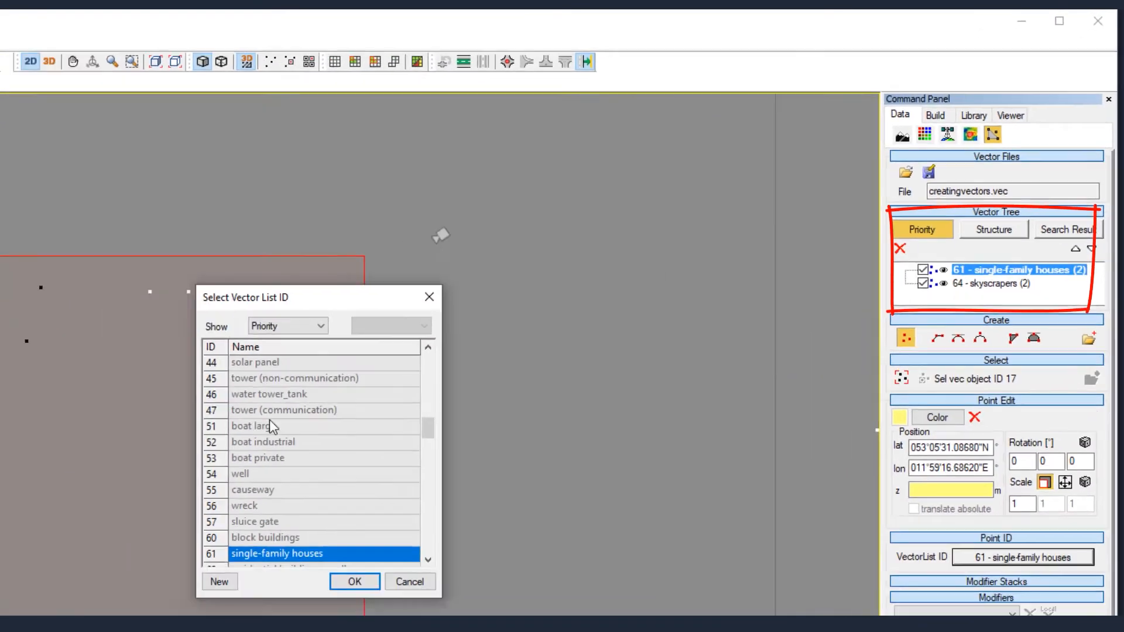
scroll(543, 286, up, 5)
scroll(544, 286, up, 1)
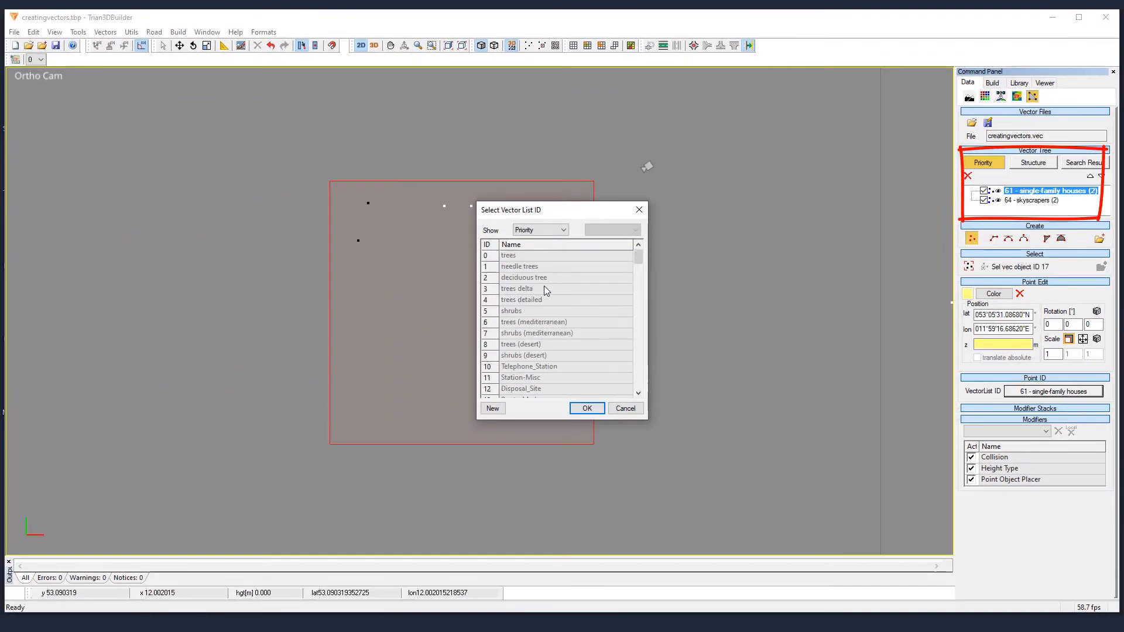
click(515, 256)
click(585, 409)
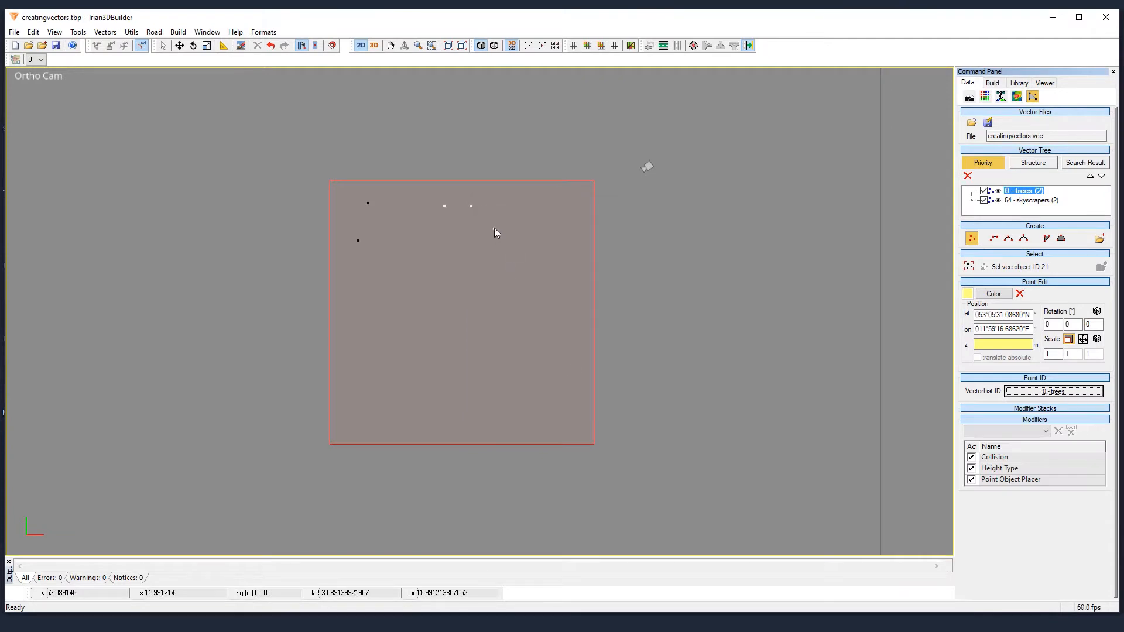
drag(522, 263, 484, 206)
key(Escape)
right_click(683, 312)
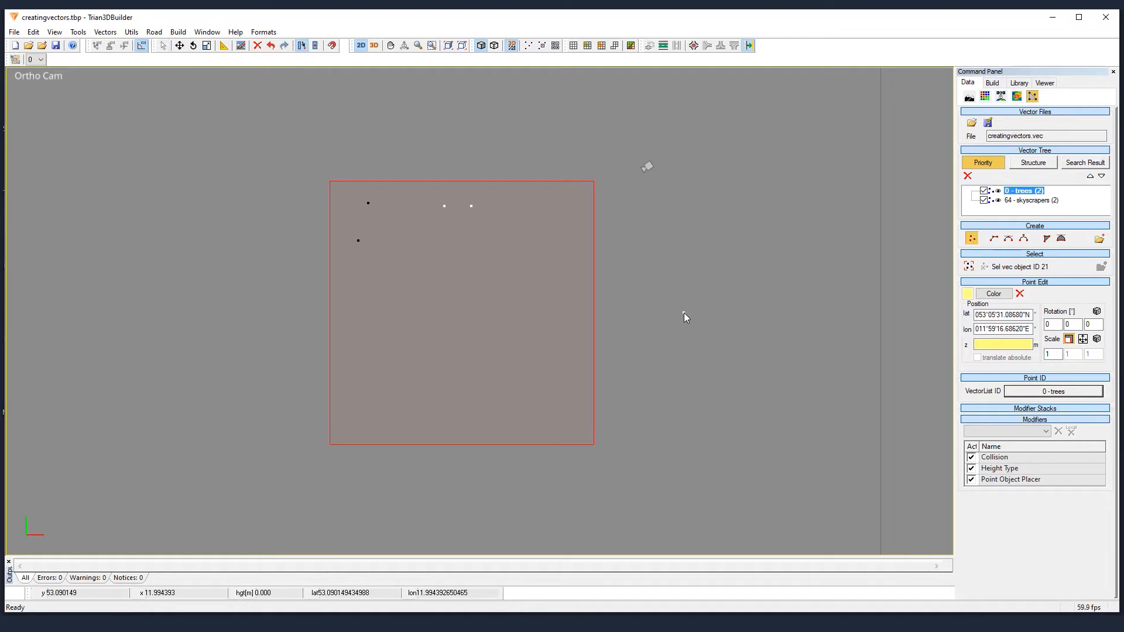
key(ctrl+z)
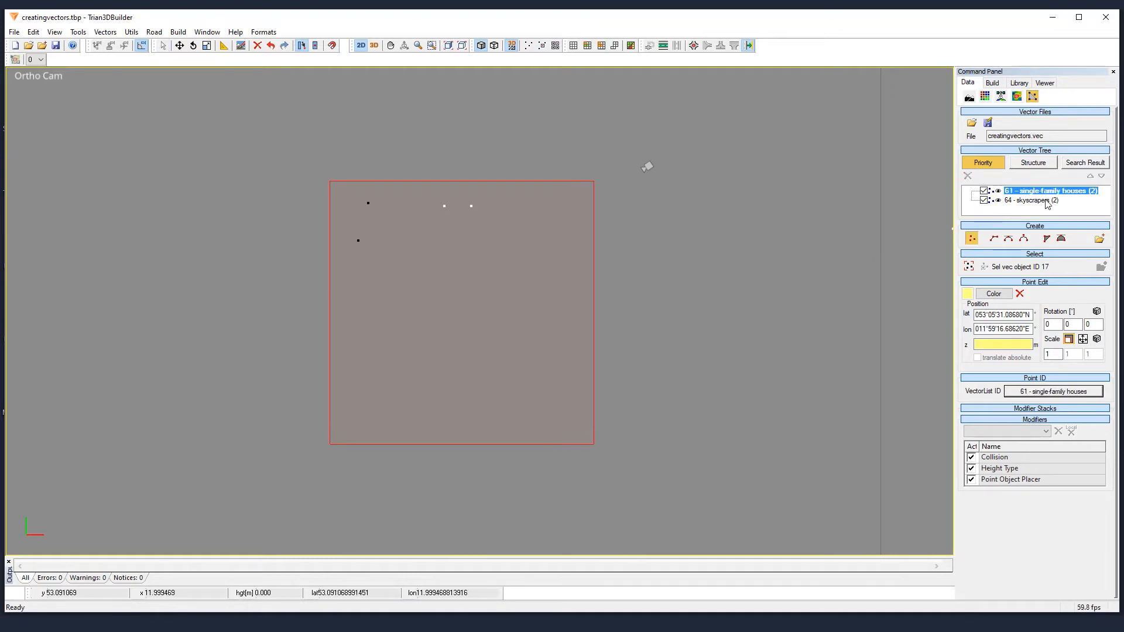
key(Escape)
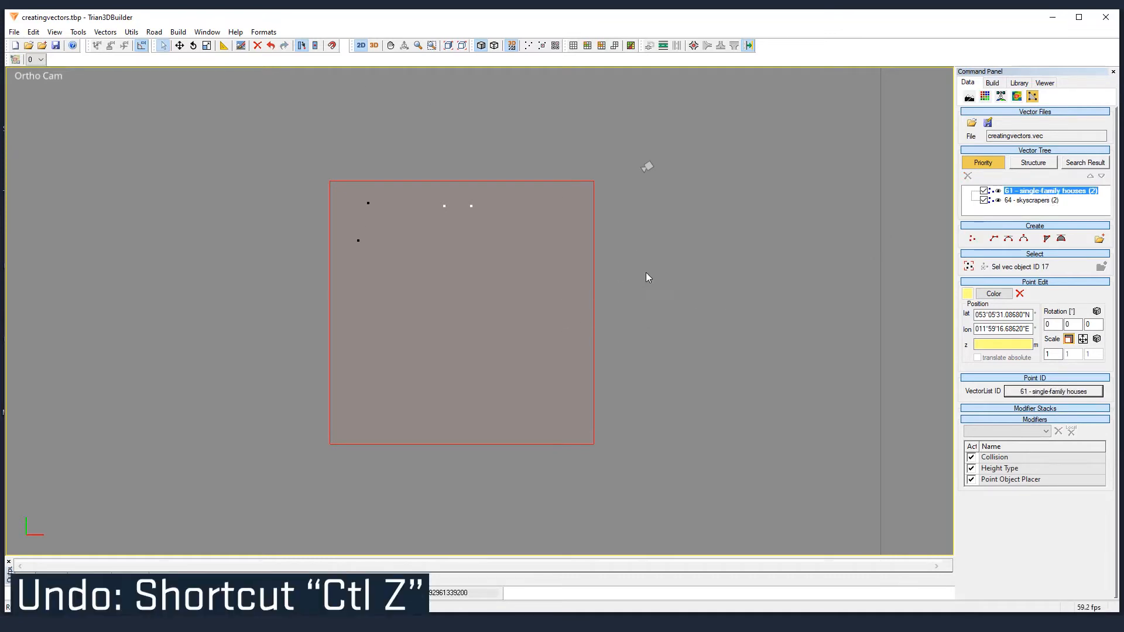
- Create two points with vector list ID 0 - trees, one southwest and one just east of the single-family houses
click(972, 239)
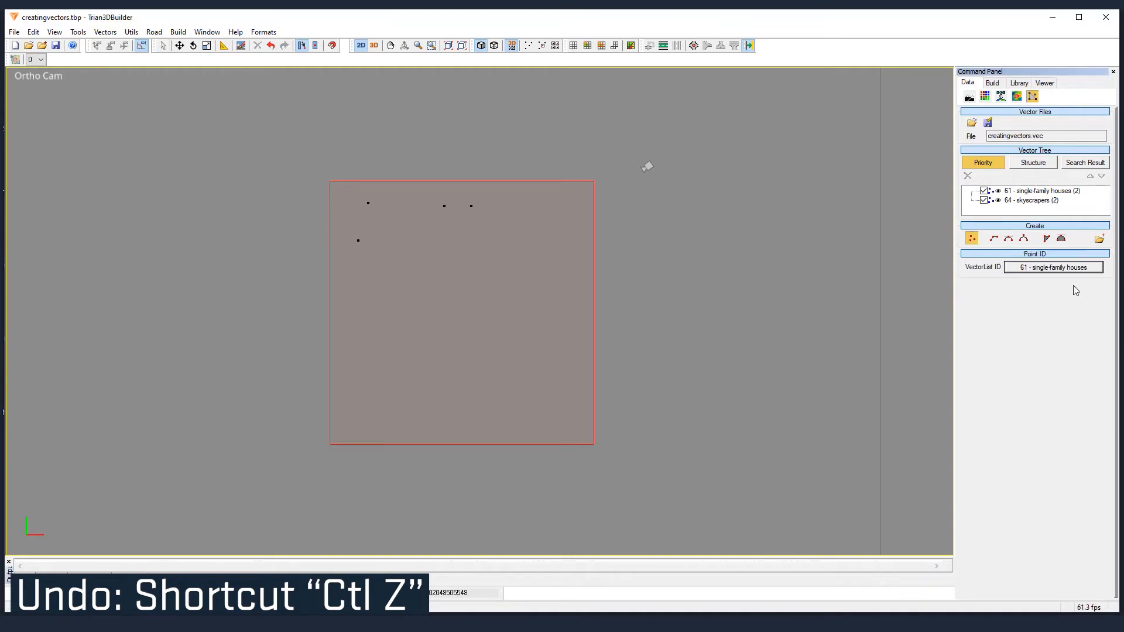
click(1078, 267)
scroll(577, 271, up, 10)
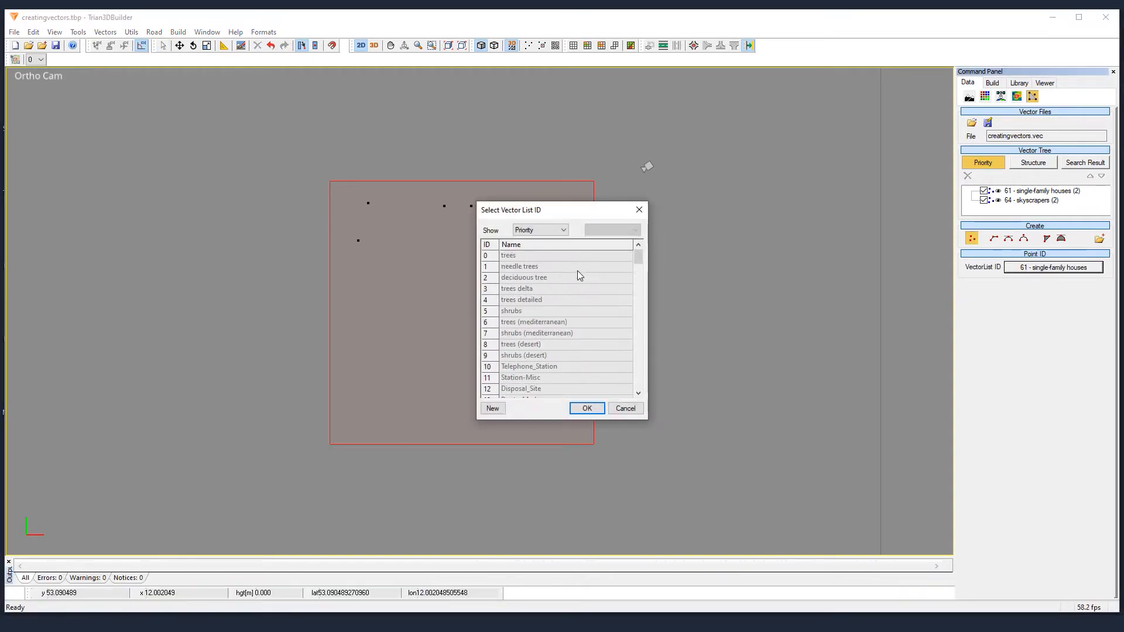
click(536, 258)
click(586, 408)
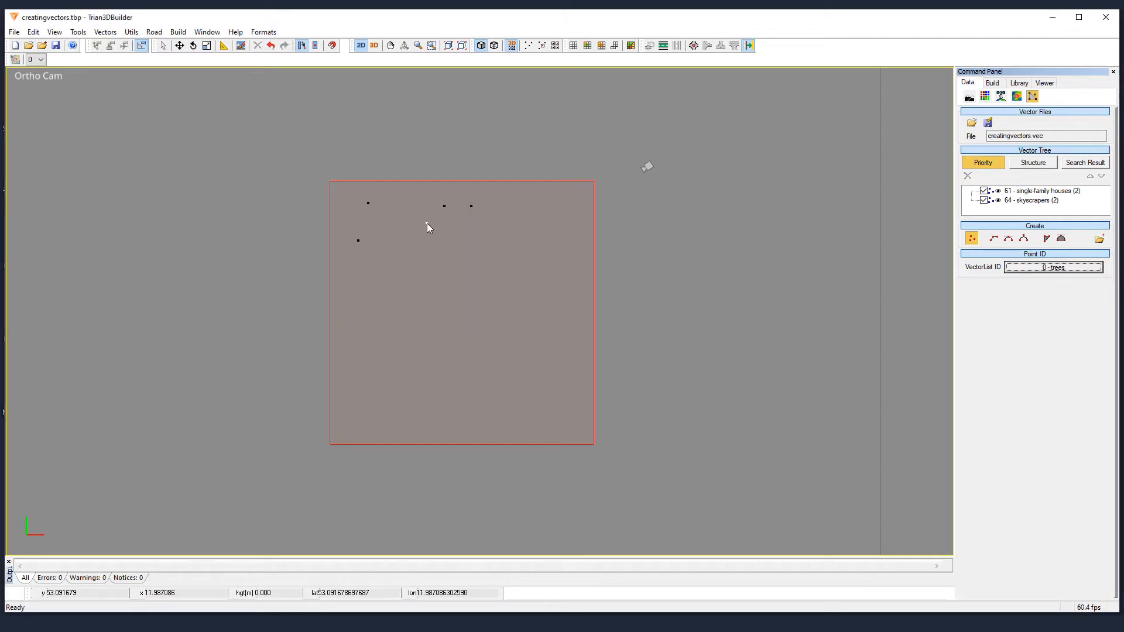
click(427, 223)
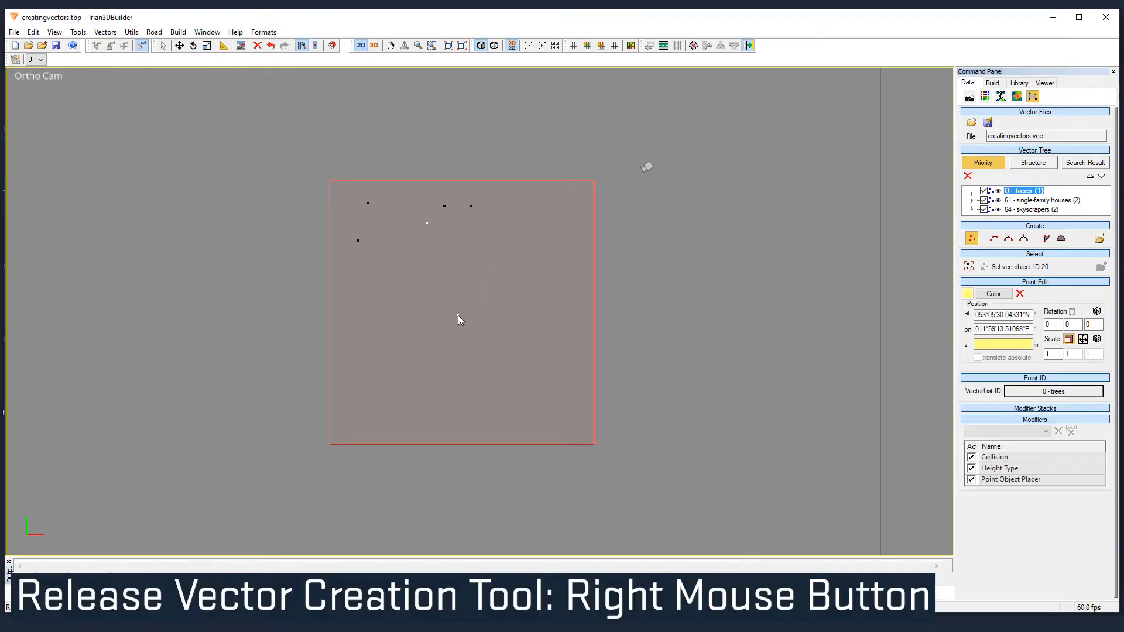
click(492, 209)
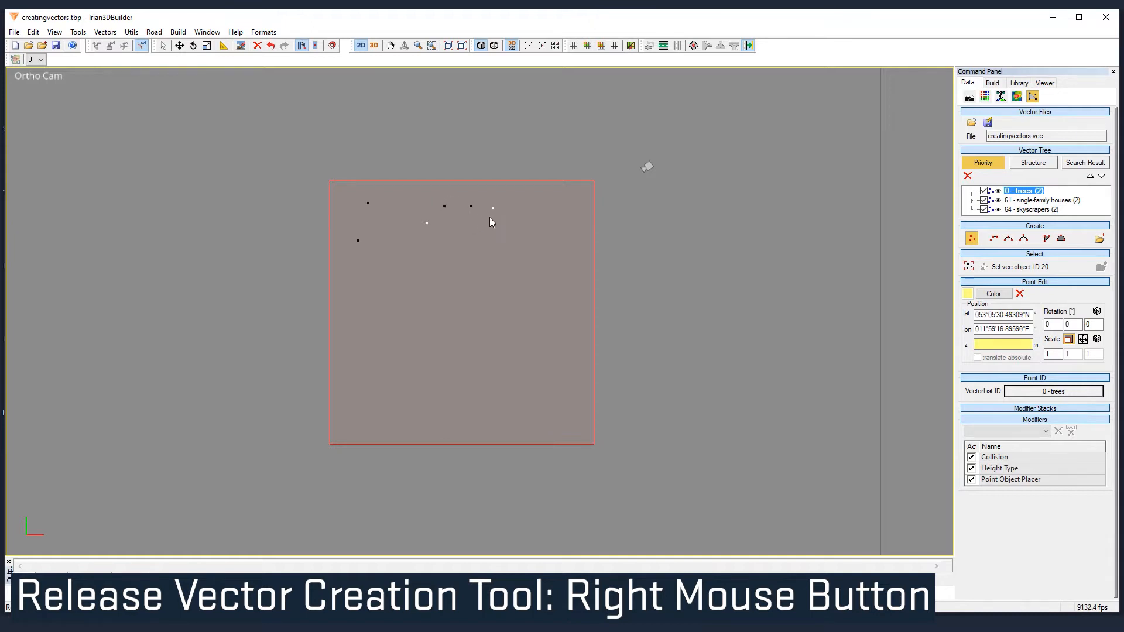
right_click(493, 263)
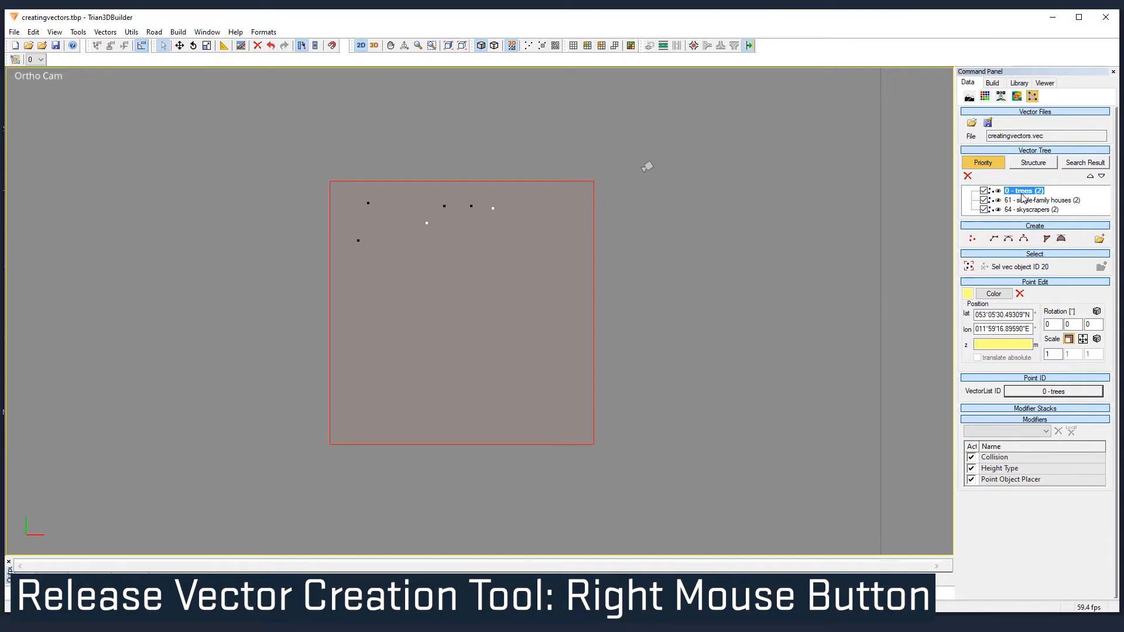
- Draw a 15 - fence line from near the square's northern edge, south past the western tree, and east beyond the square's eastern edge
click(993, 238)
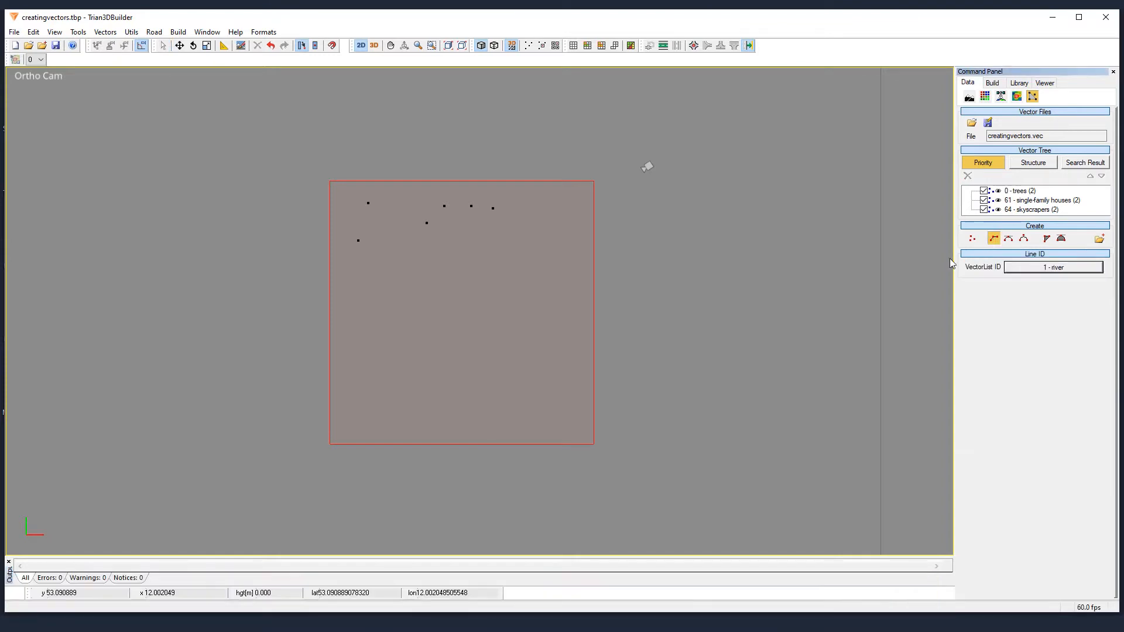
click(1048, 268)
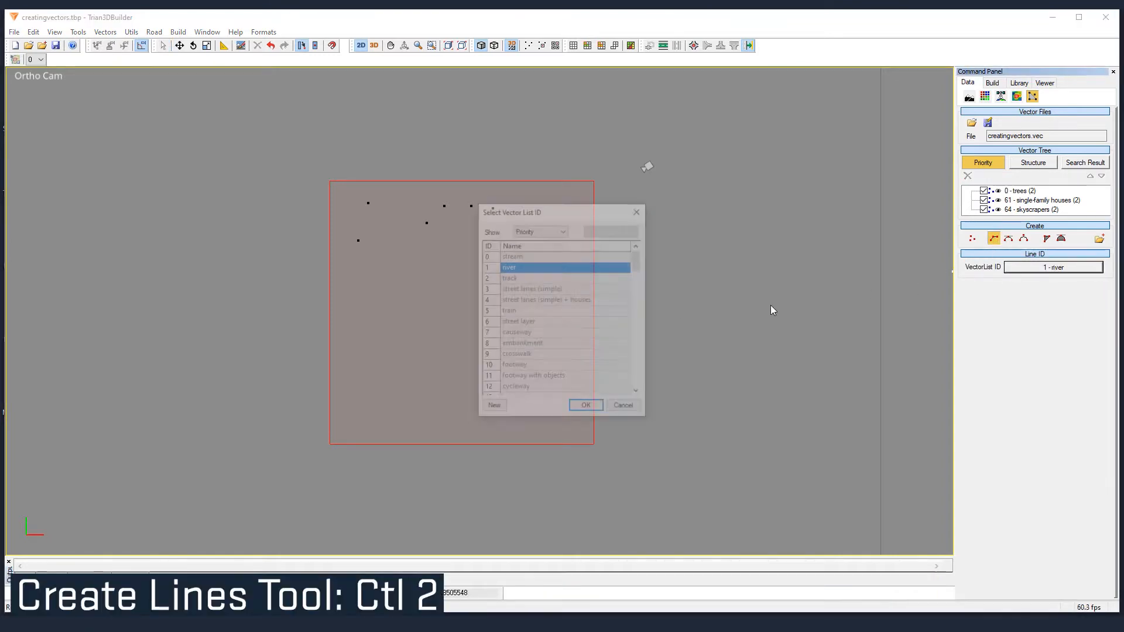
scroll(557, 328, down, 2)
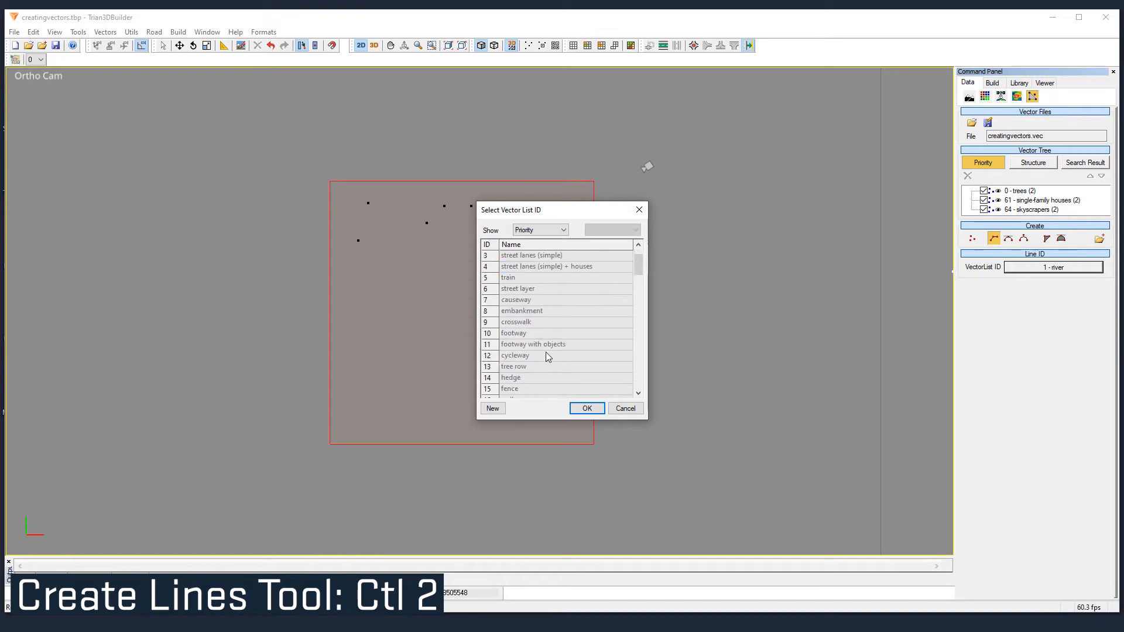
click(536, 356)
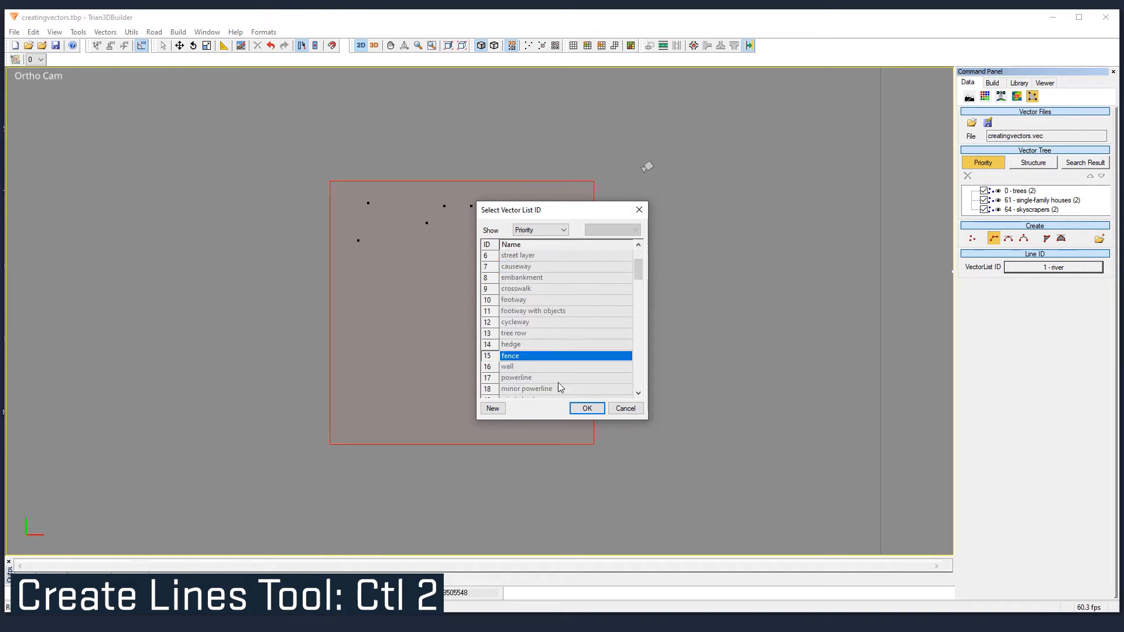
click(586, 408)
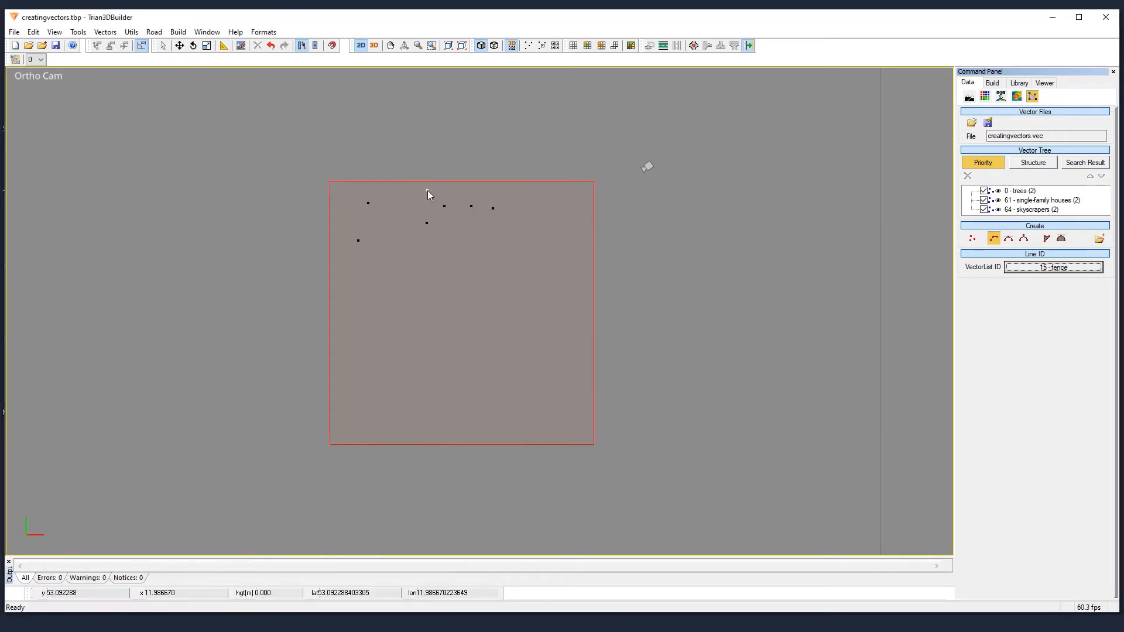
click(427, 189)
click(416, 237)
click(436, 238)
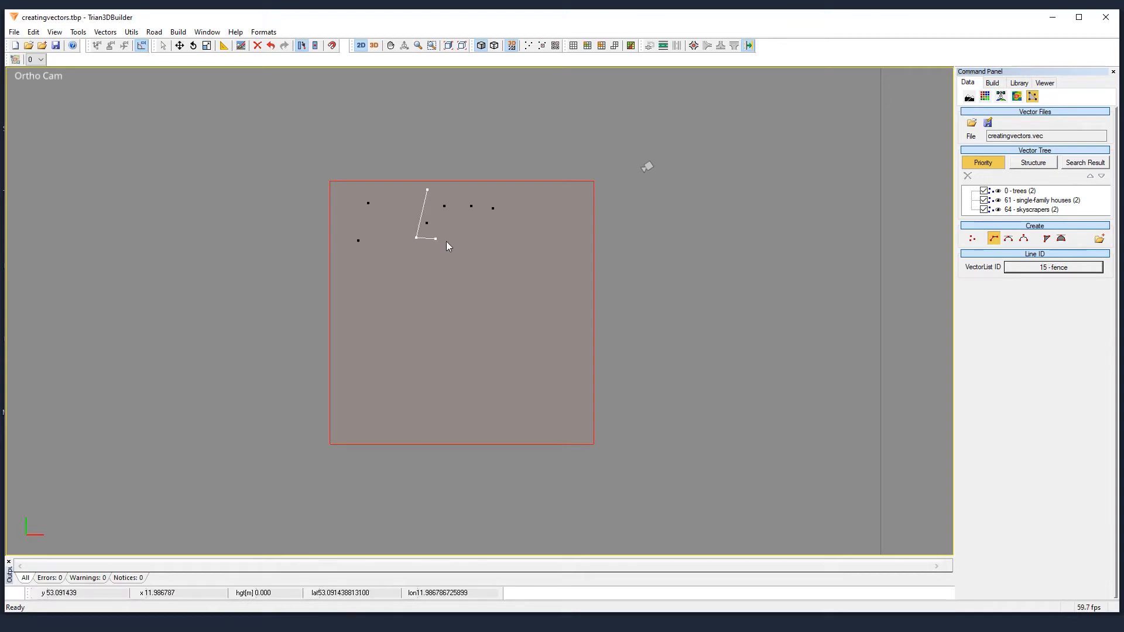
click(499, 241)
click(606, 242)
right_click(631, 229)
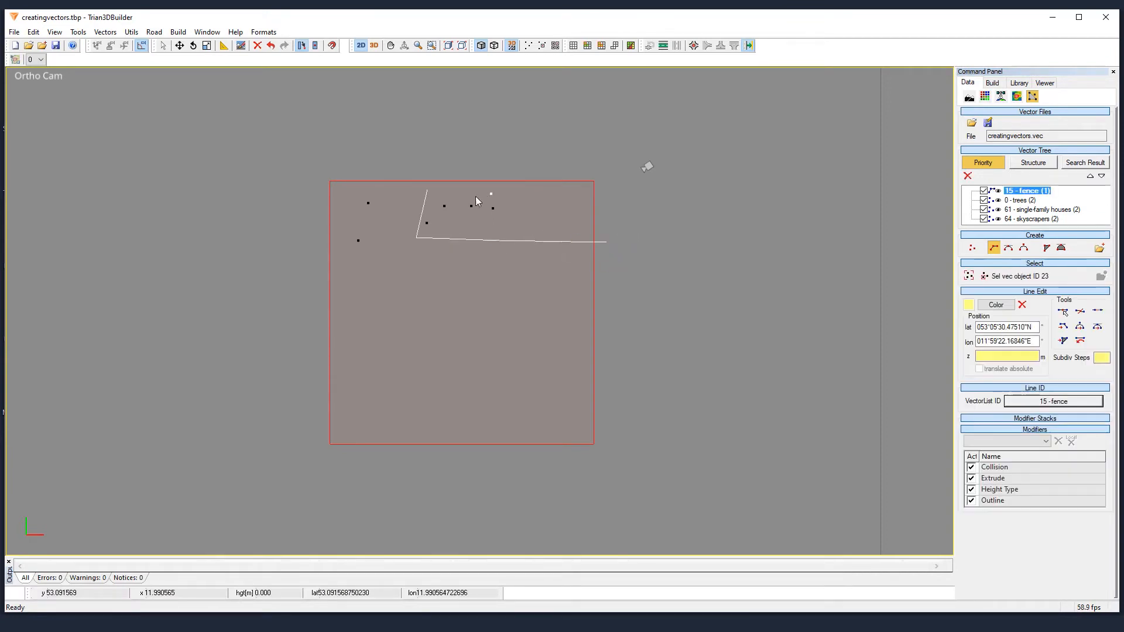
key(Escape)
- In Point Mode, move the fence's first point up to the square's northern edge and its last point inside the eastern edge
right_click(449, 241)
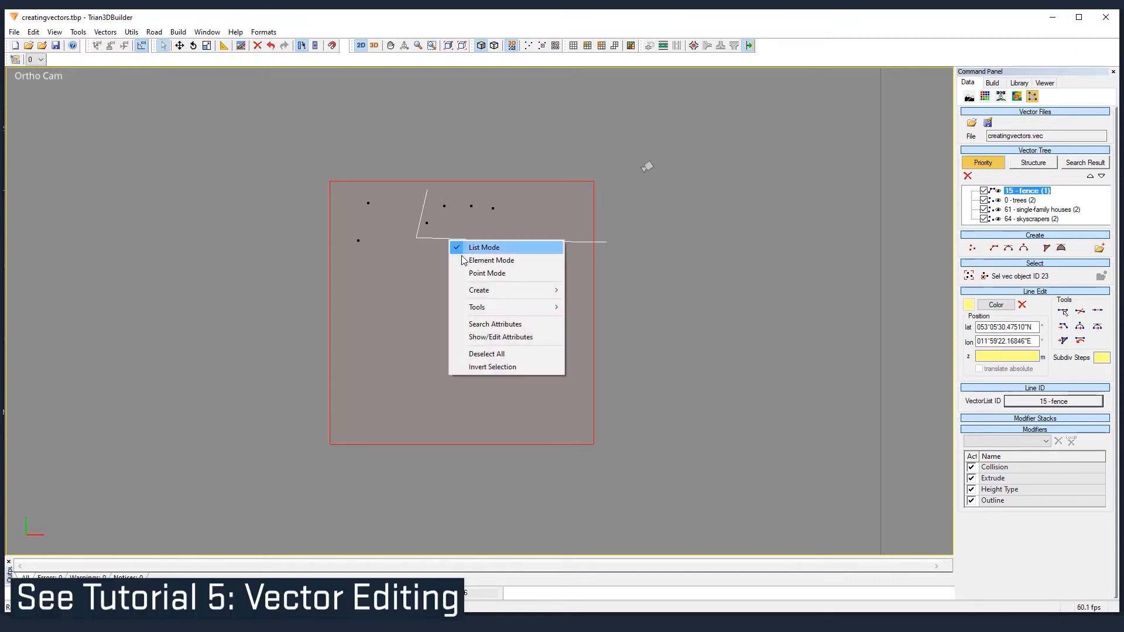
click(486, 273)
click(427, 192)
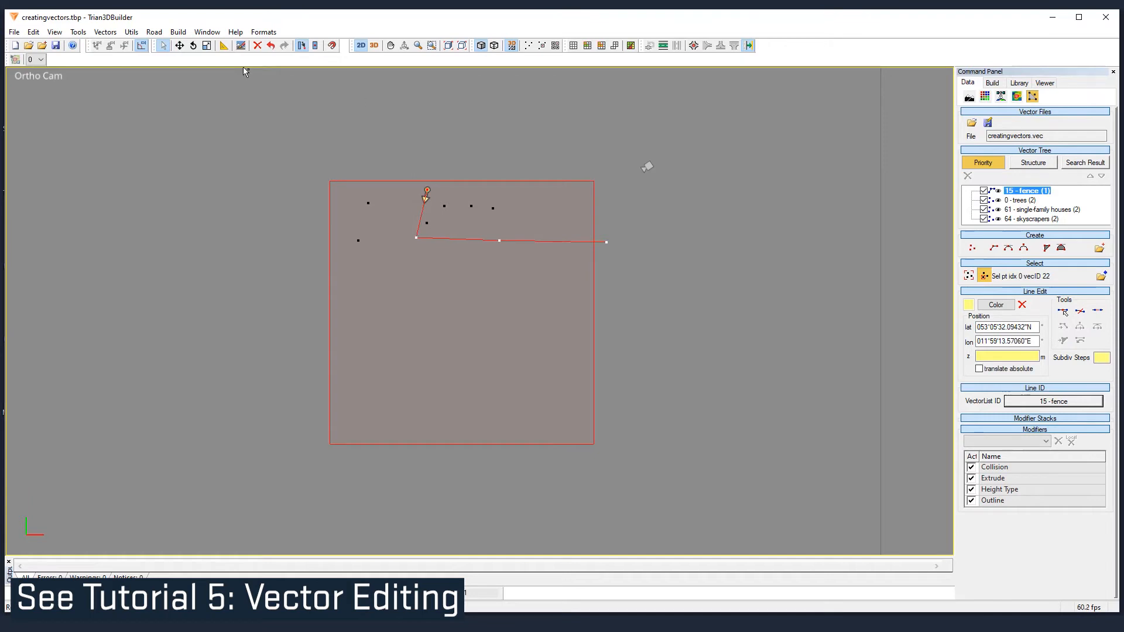
click(181, 46)
drag(437, 192, 435, 183)
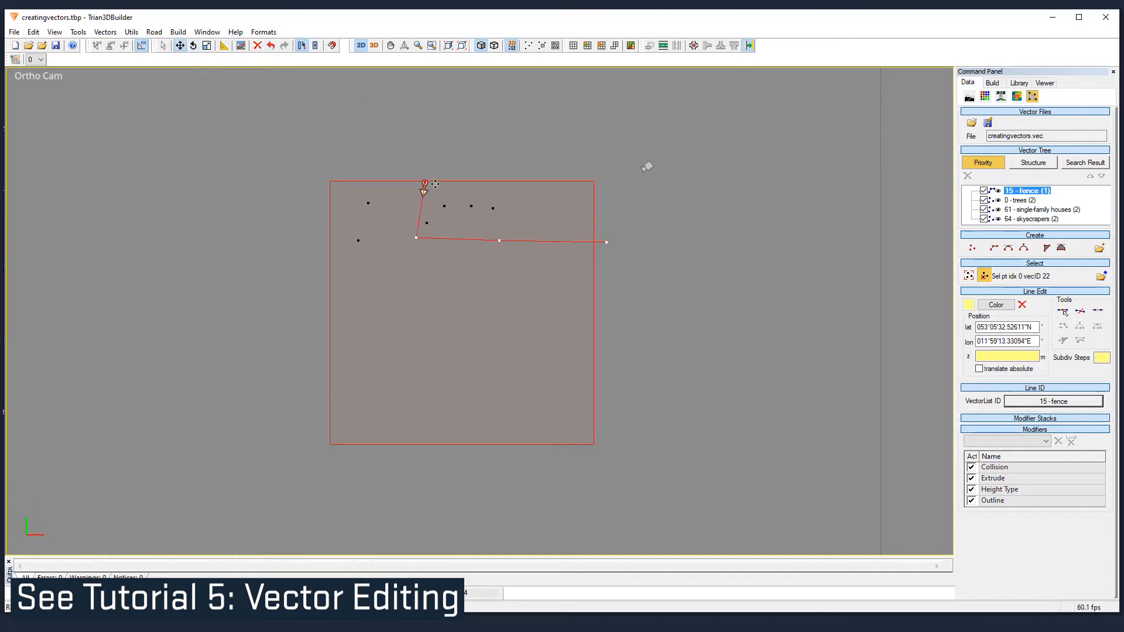
drag(607, 241, 585, 240)
right_click(627, 273)
click(663, 281)
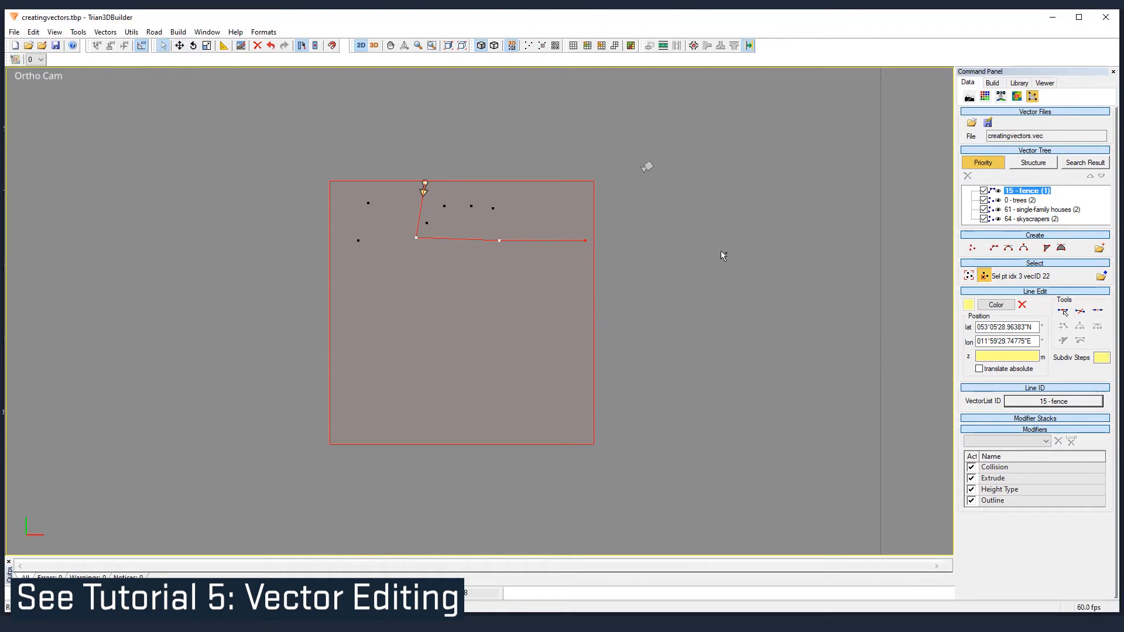
- Return to List Mode, try Element Mode and go back to List Mode, and deselect the fence line
right_click(615, 246)
click(673, 254)
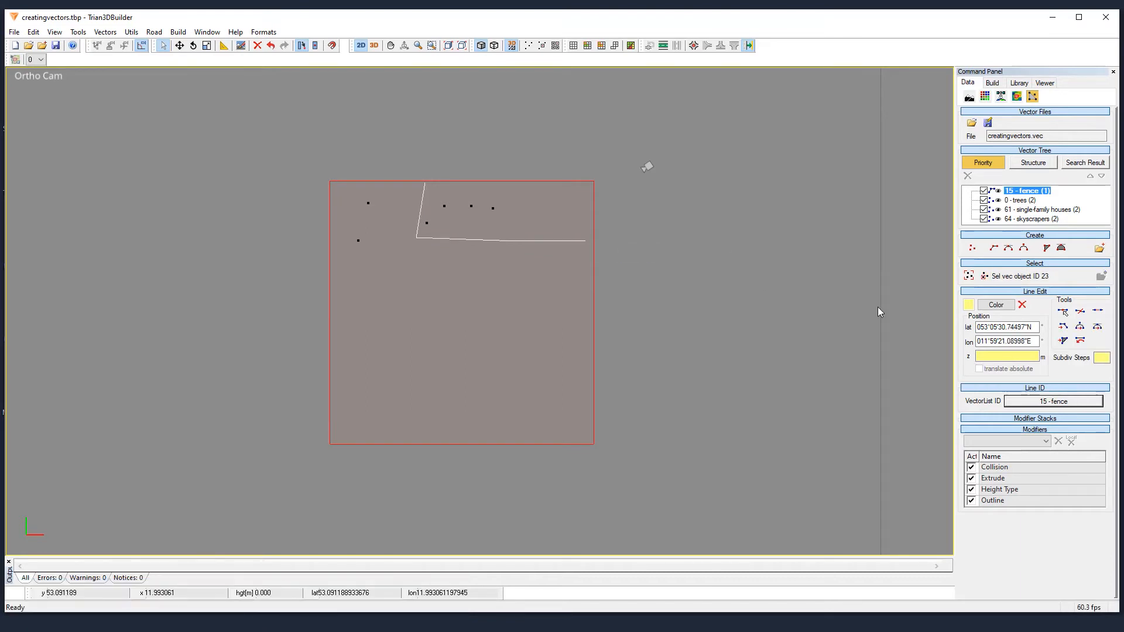
right_click(617, 260)
click(644, 281)
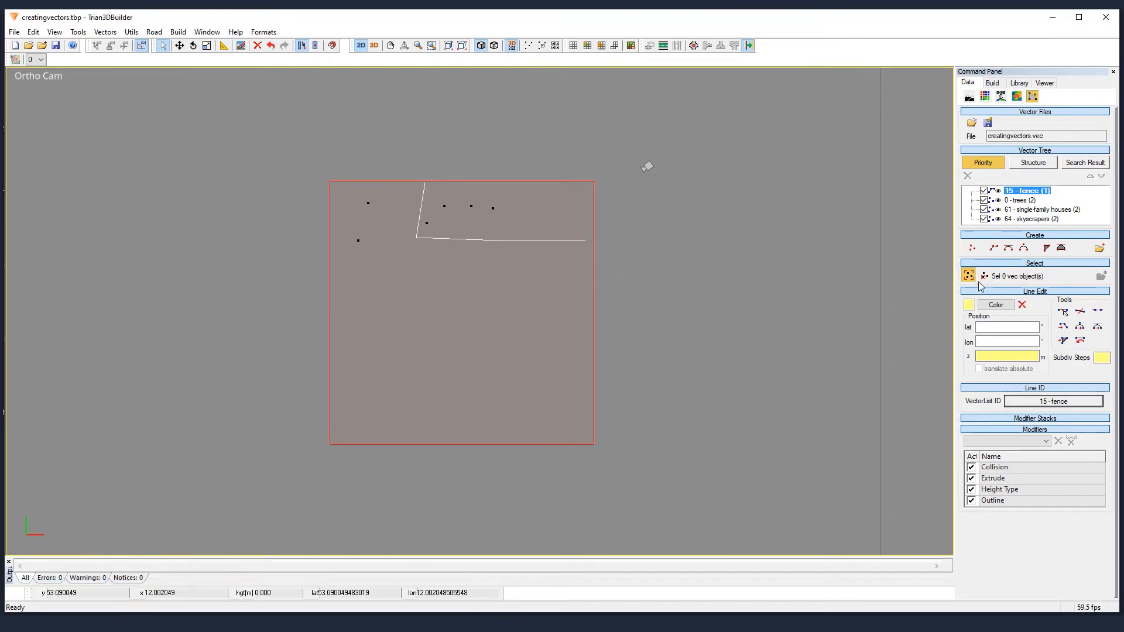
right_click(658, 255)
click(696, 264)
click(687, 244)
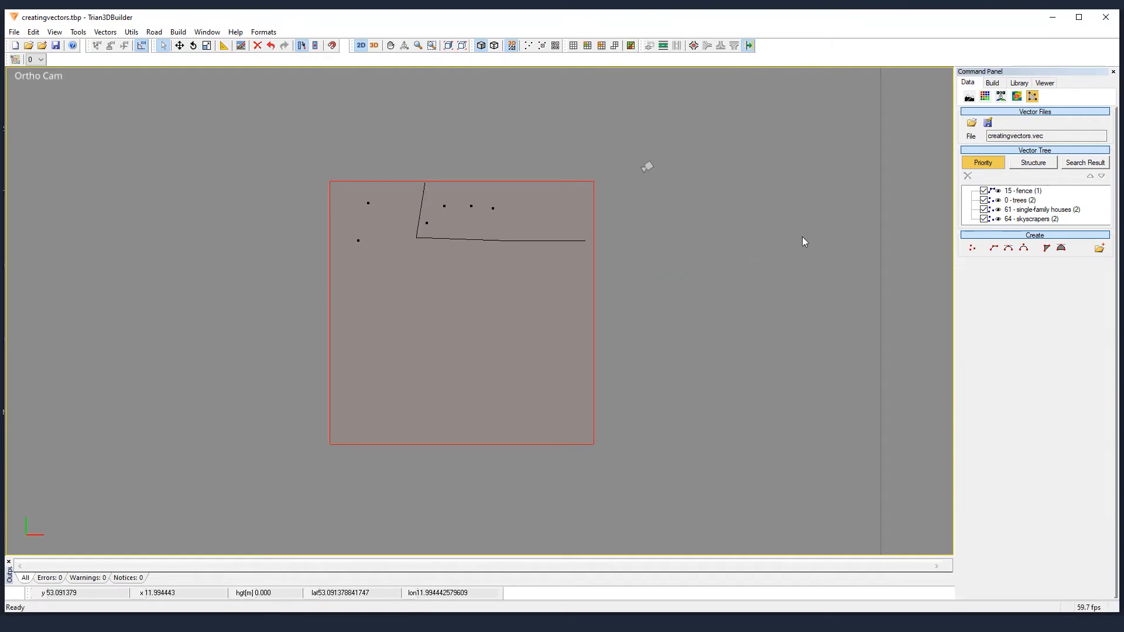
- Draw a 1 - river Bezier curve from west of the square, winding southeast across its middle, to just beyond the eastern edge
click(1008, 248)
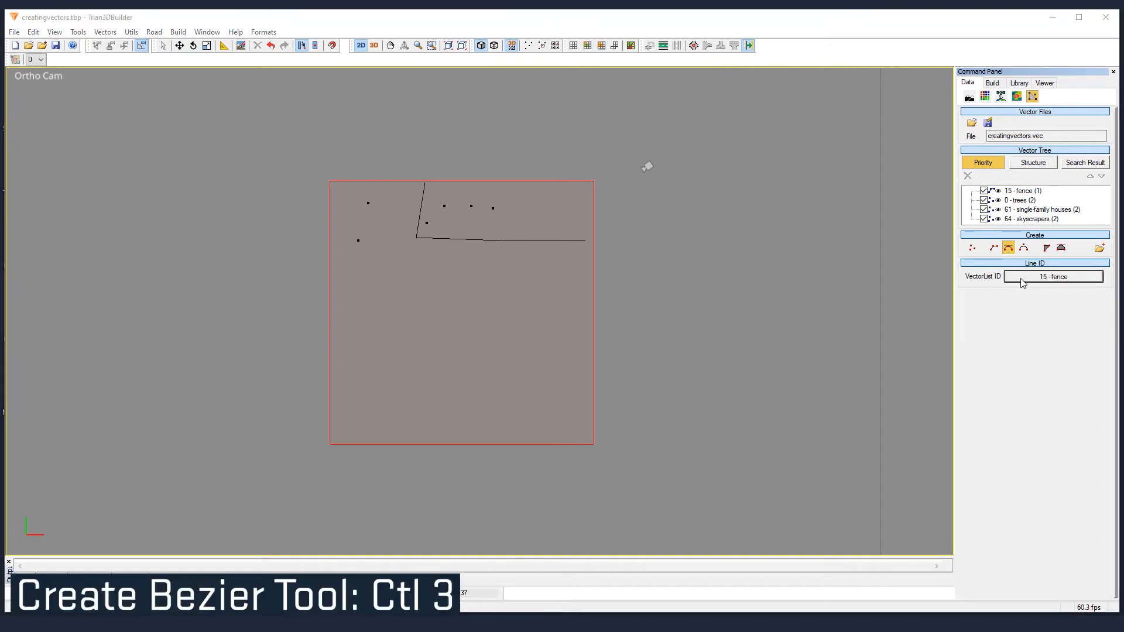
click(1022, 281)
scroll(643, 265, up, 1)
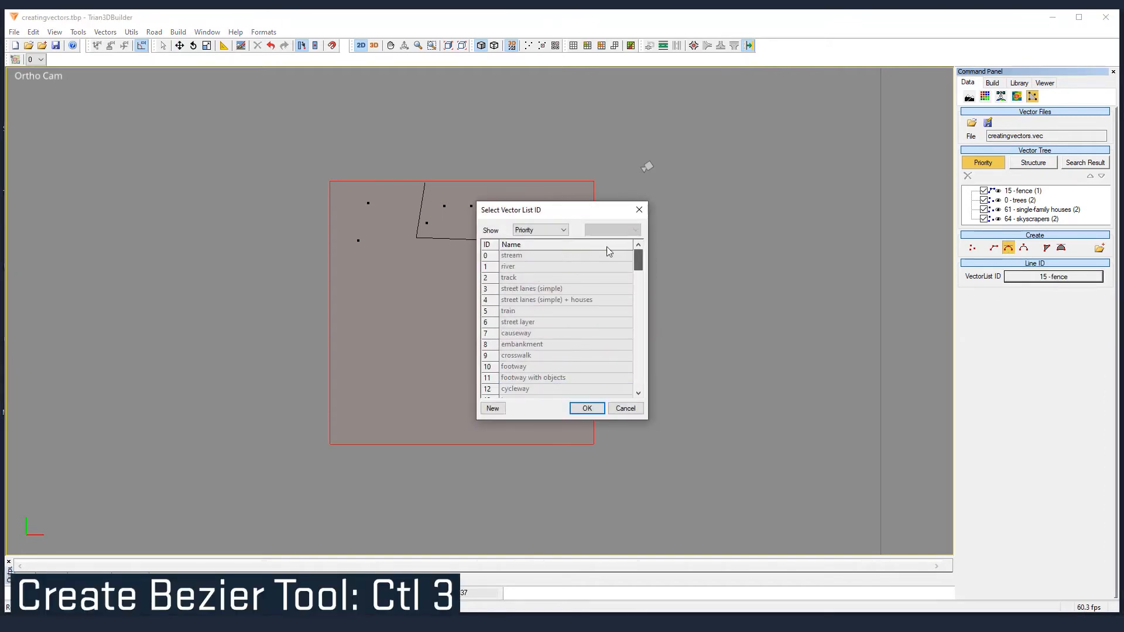
click(532, 267)
click(589, 409)
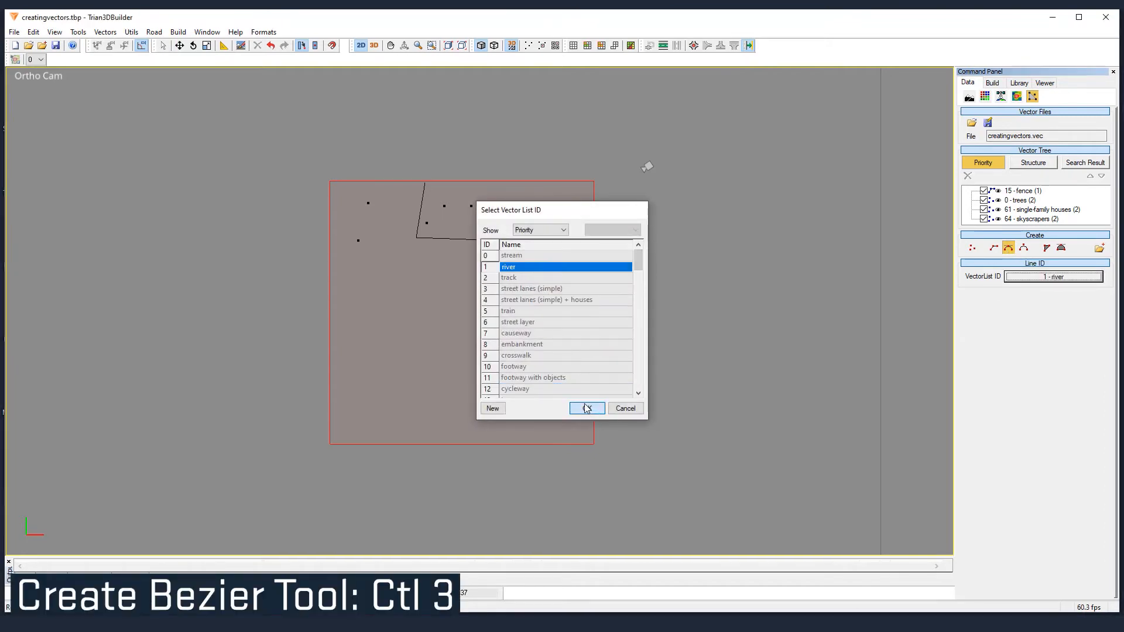
drag(262, 264, 333, 286)
drag(368, 338, 408, 358)
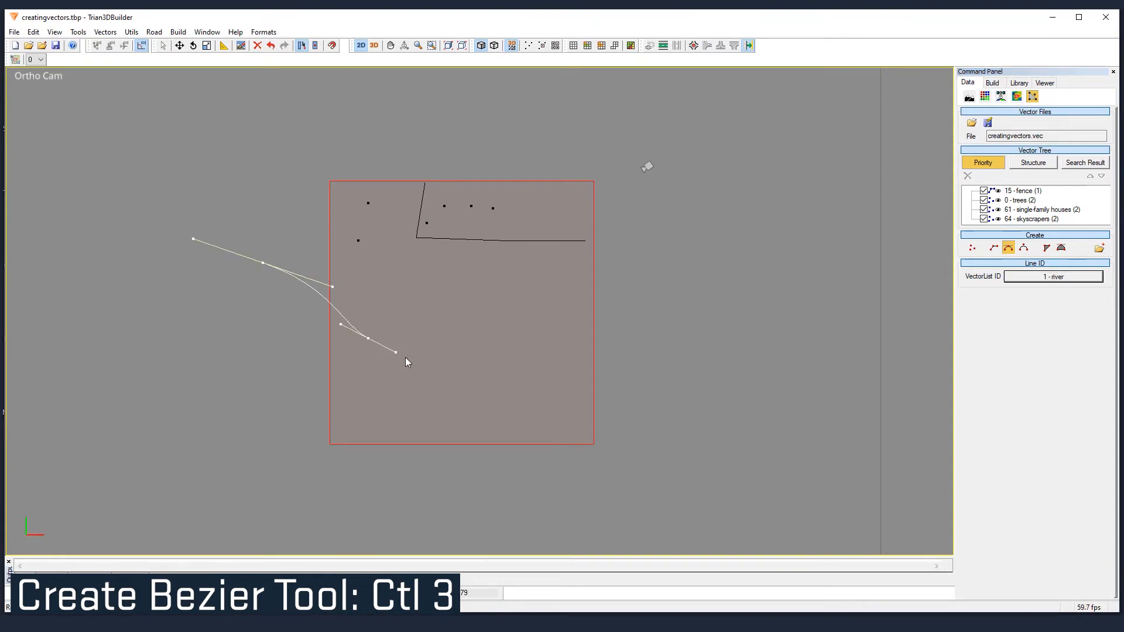
drag(473, 346, 522, 351)
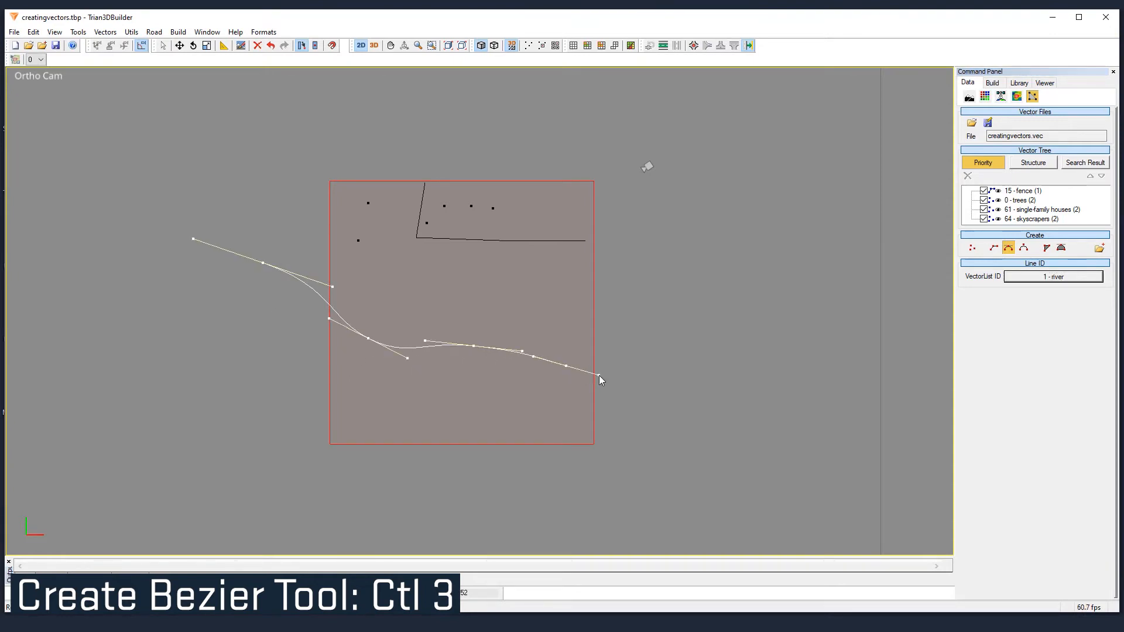
click(639, 371)
right_click(676, 360)
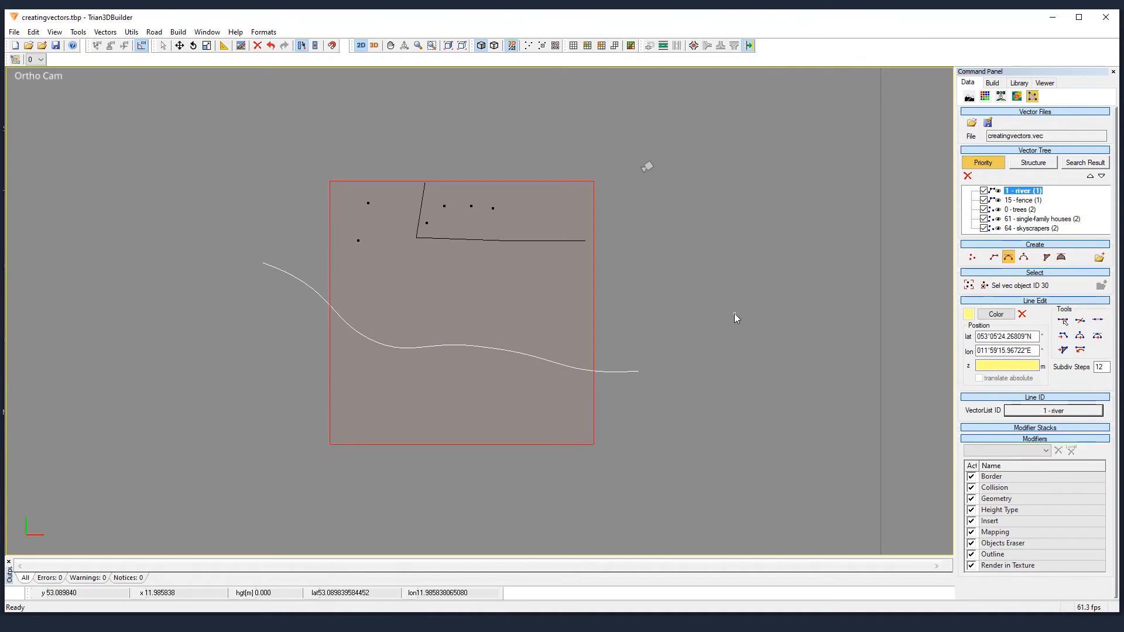
key(Escape)
- Draw a four-point clothoid line with vector list ID 13 - tree row inside the square, south of the river curve
click(1023, 258)
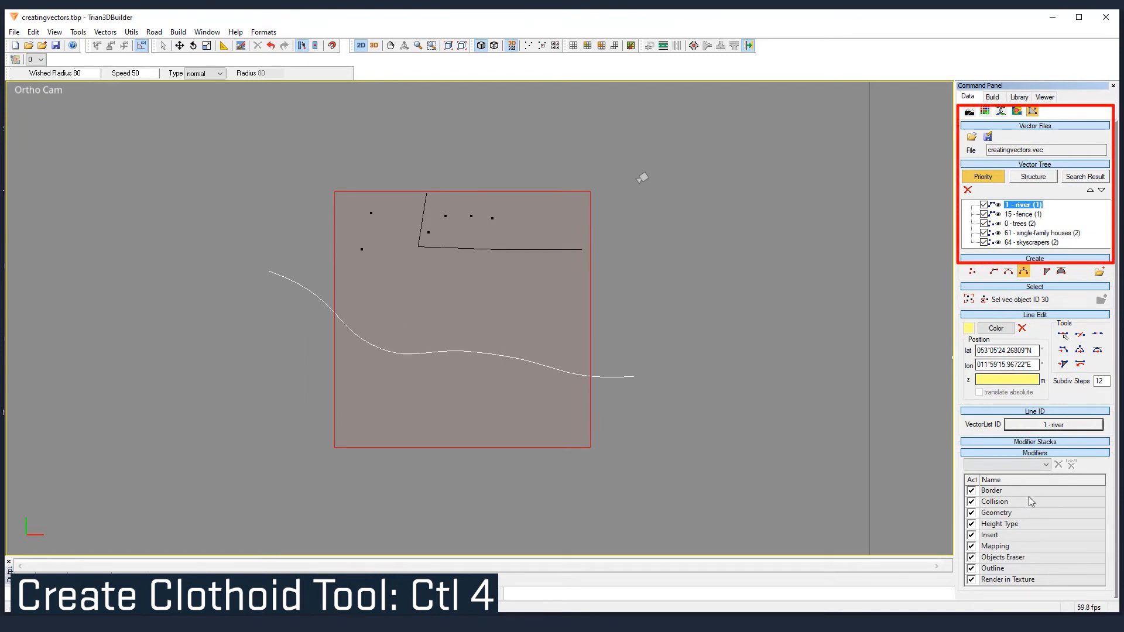
click(1053, 425)
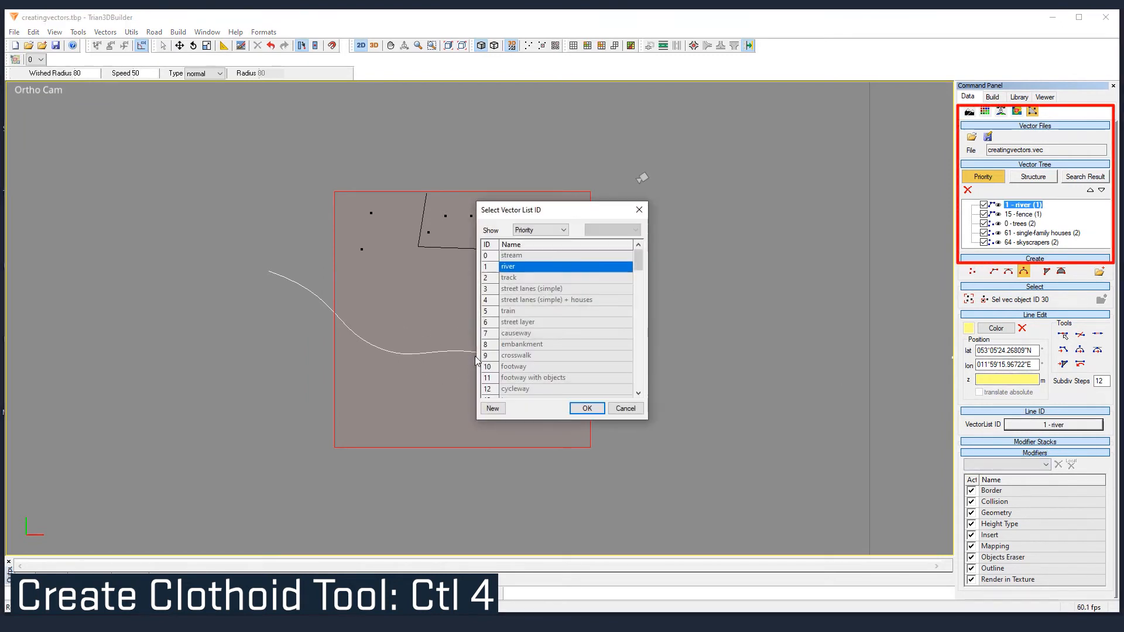
scroll(538, 364, down, 1)
click(529, 367)
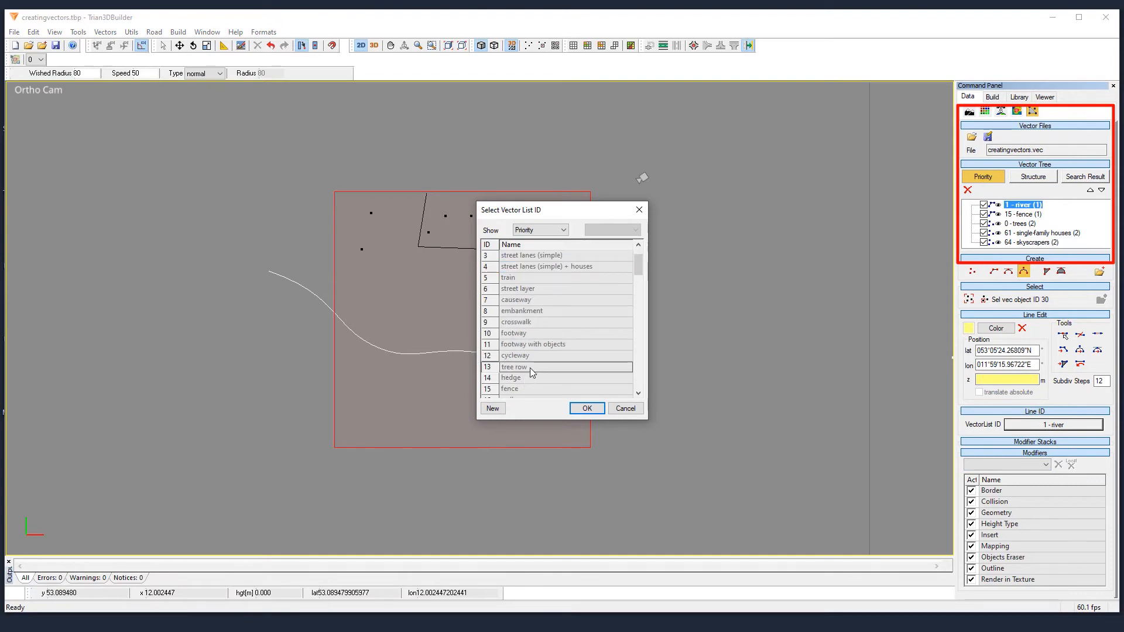
click(597, 408)
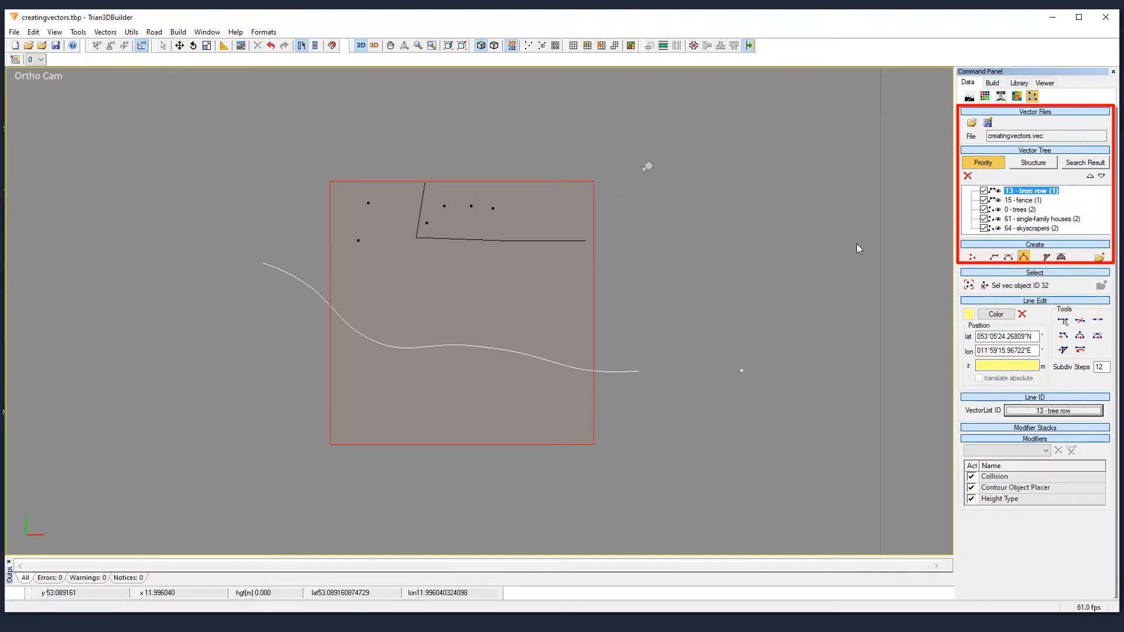
click(378, 385)
click(445, 386)
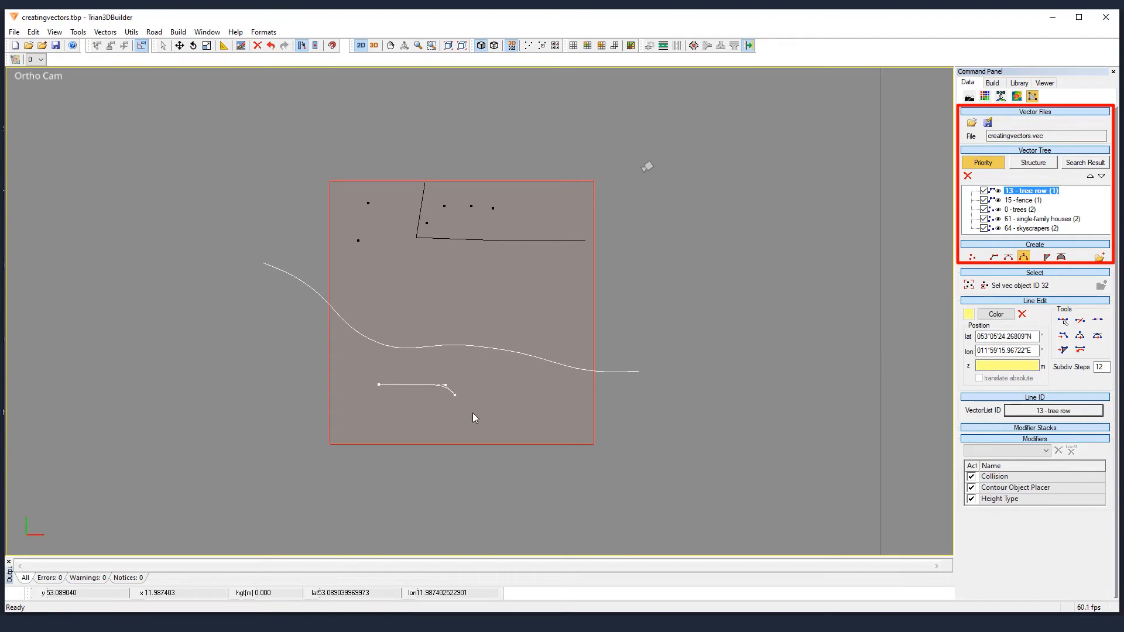
click(517, 429)
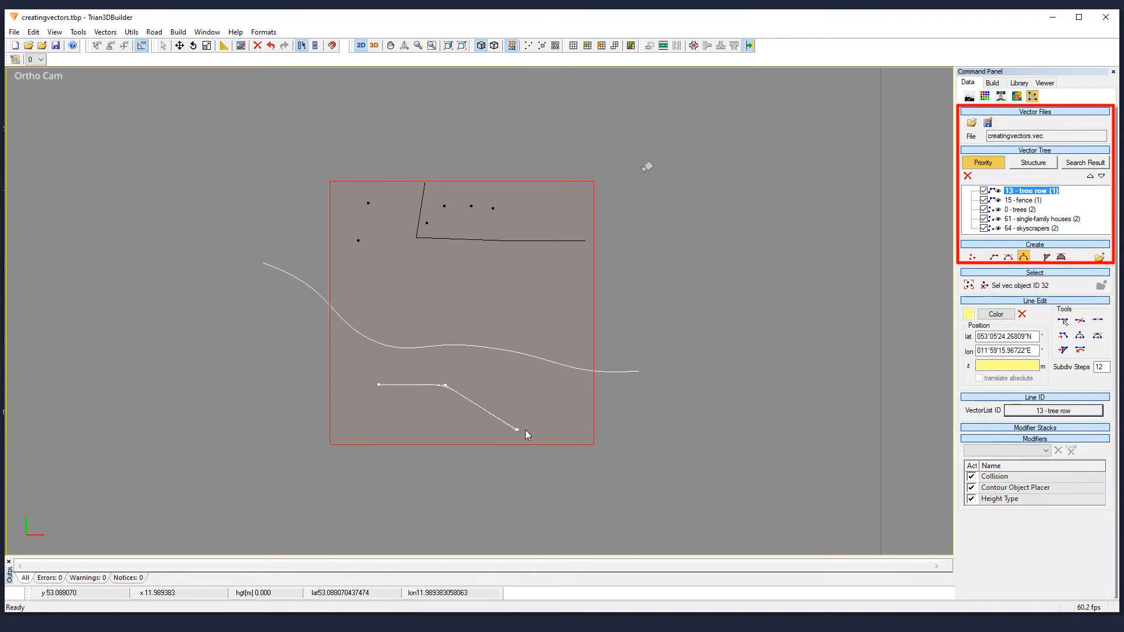
click(574, 404)
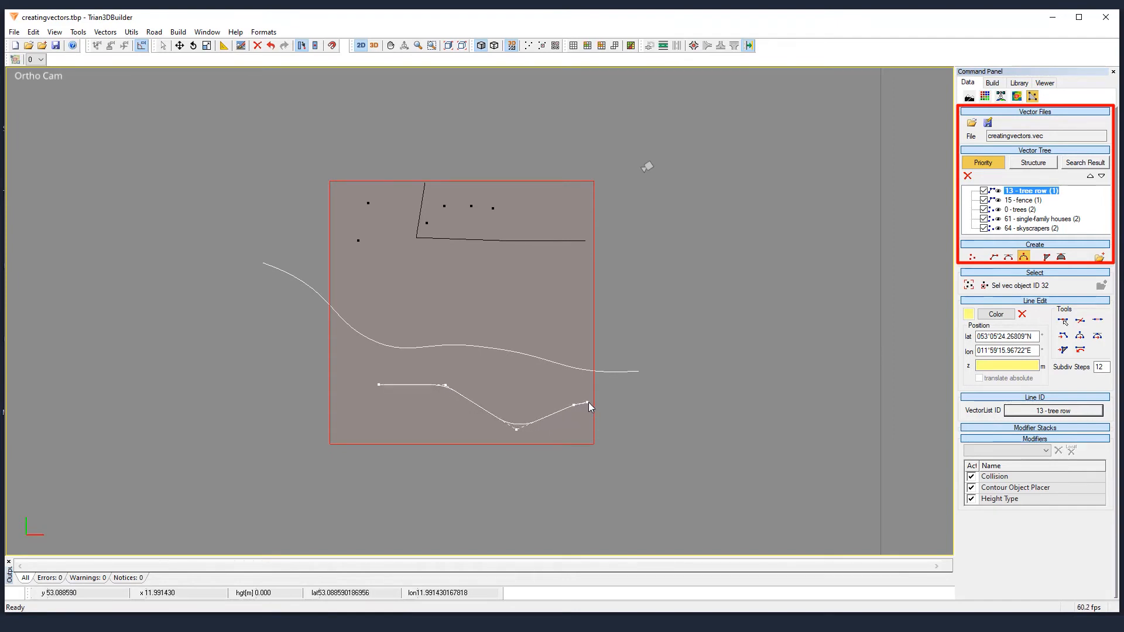
right_click(549, 430)
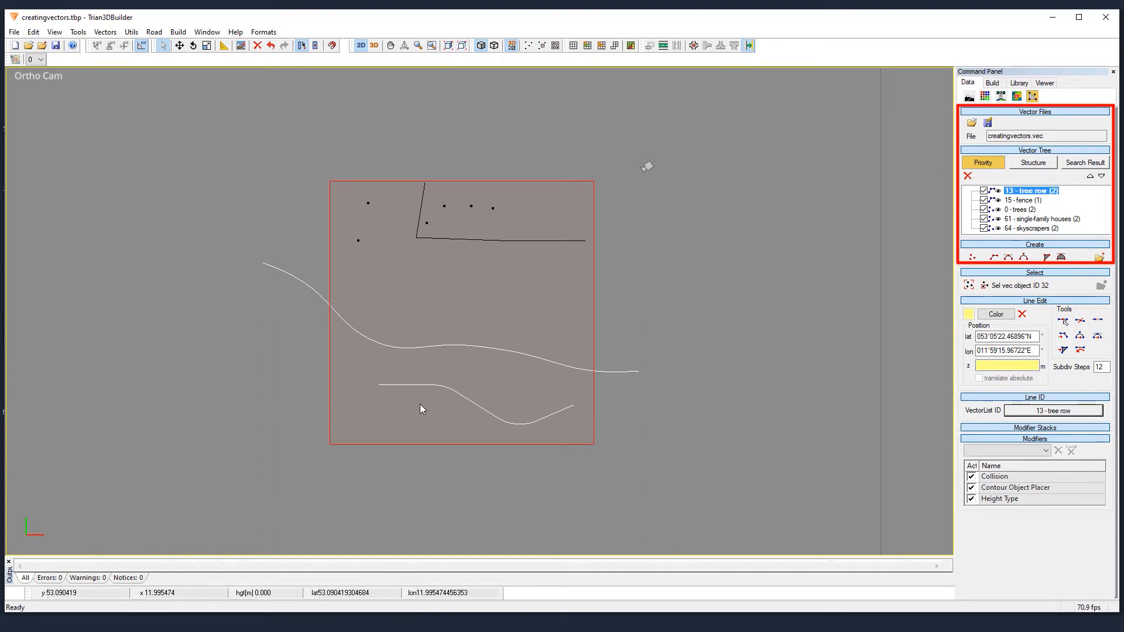
- In Element Mode, reassign the long Bezier curve to vector list ID 1 - river, and return to List Mode
right_click(532, 419)
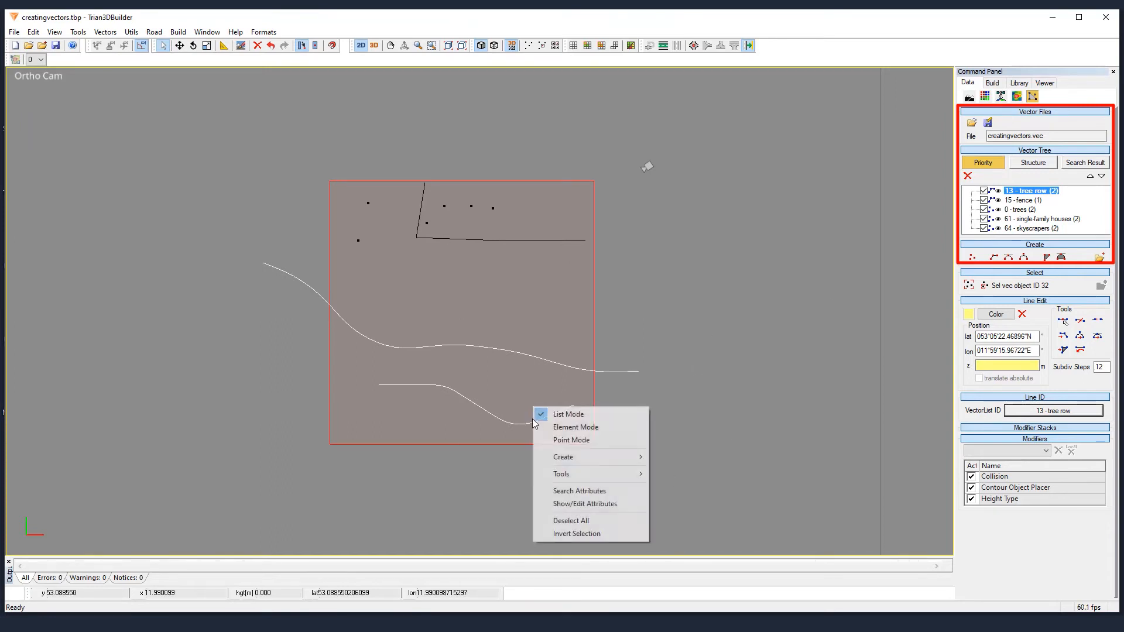
click(549, 427)
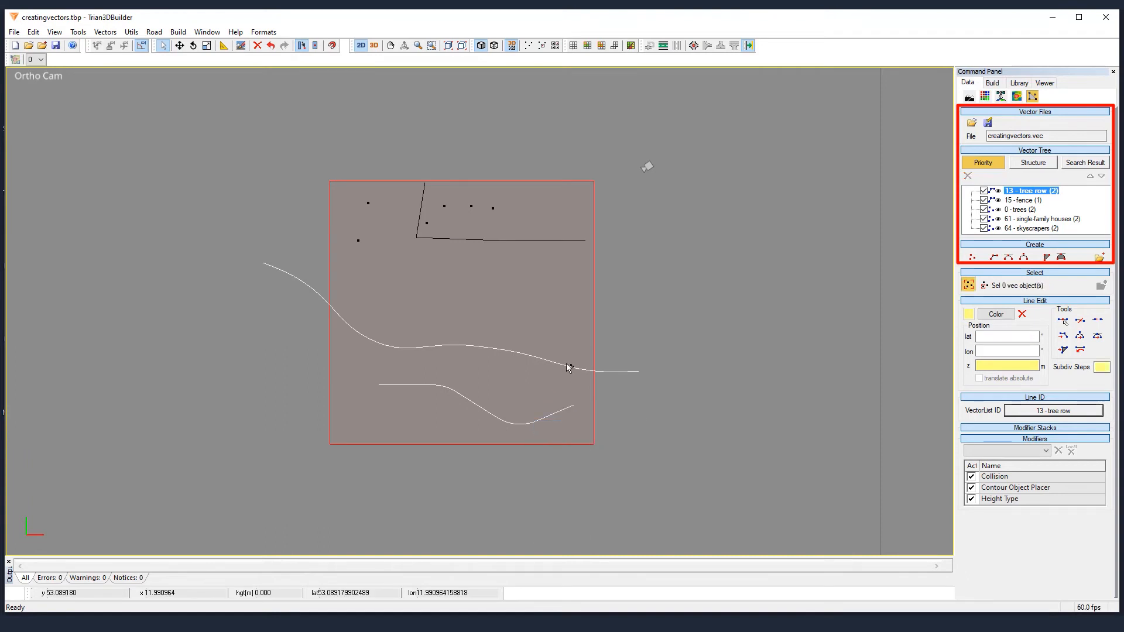
click(565, 364)
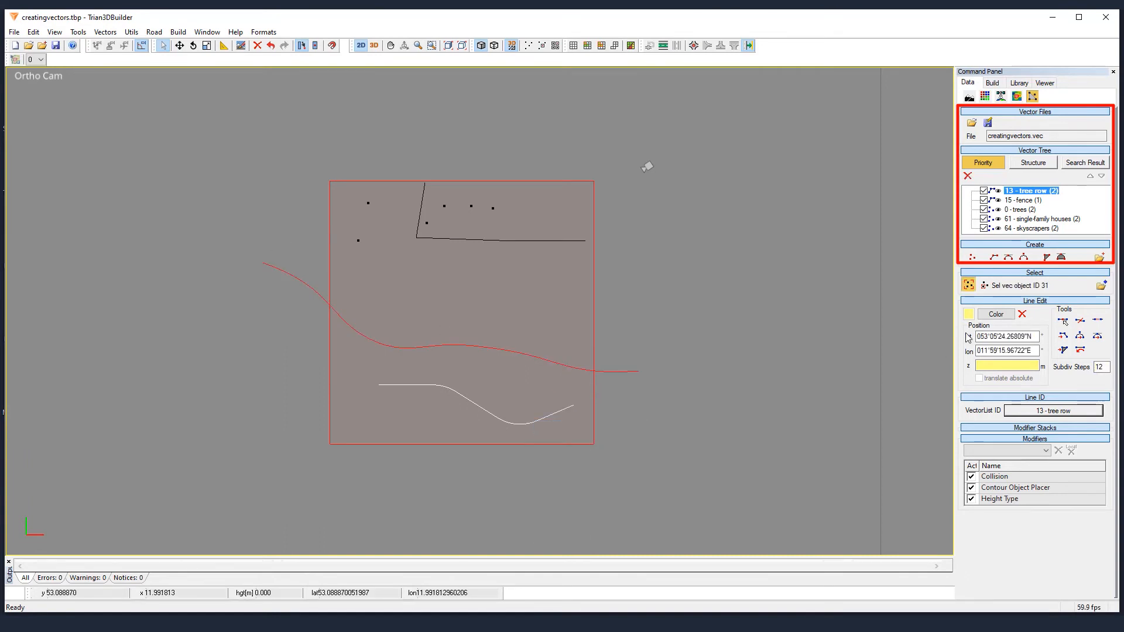
click(1022, 412)
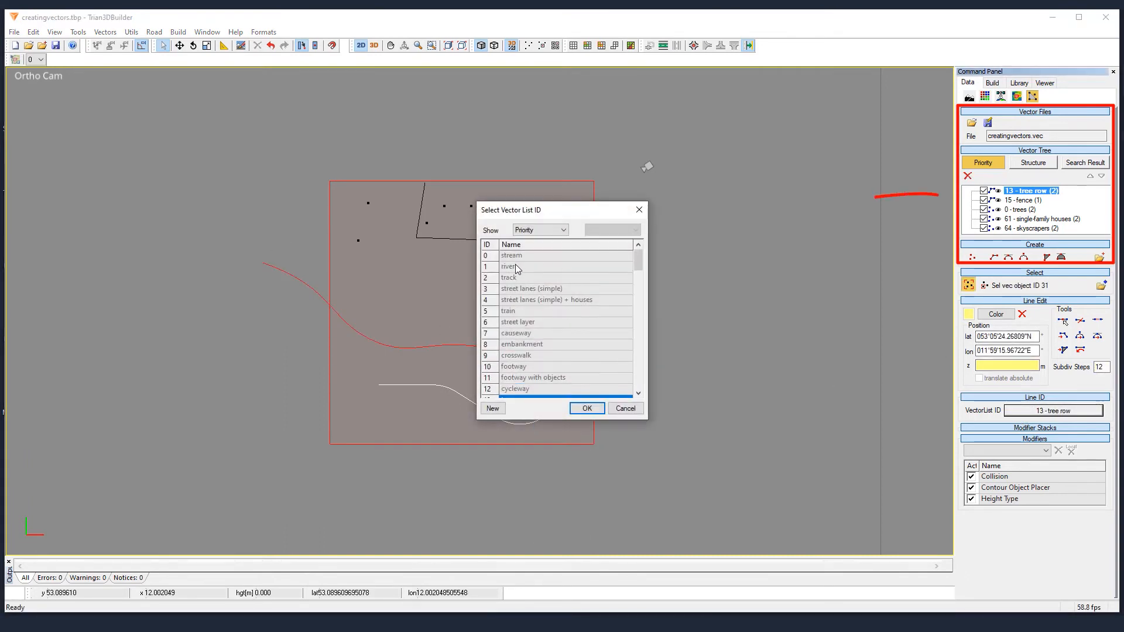
click(515, 267)
click(587, 408)
right_click(473, 304)
click(508, 311)
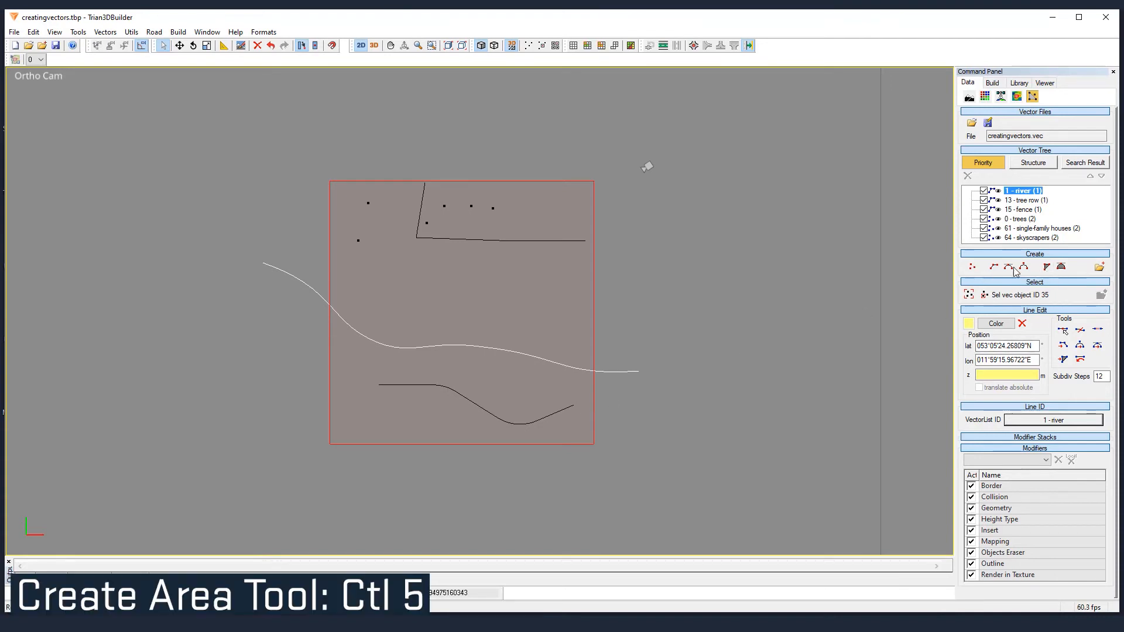
- Draw a six-sided 10 - needle trees area between the fence and the river in the square's eastern half, and deselect it
click(1046, 266)
click(1042, 297)
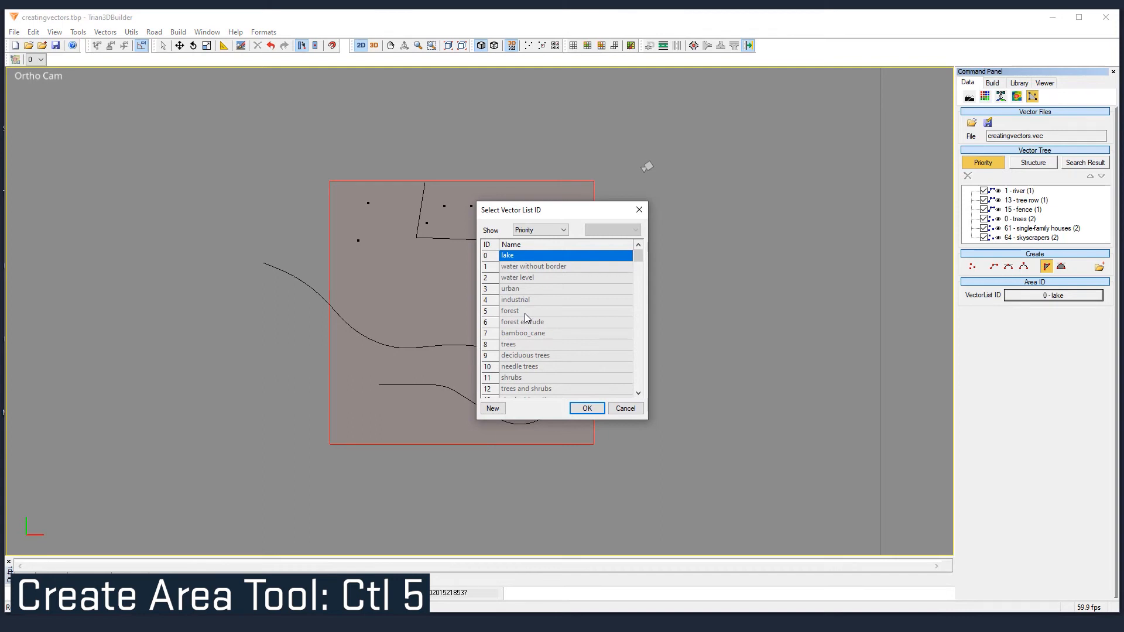
click(536, 367)
click(586, 408)
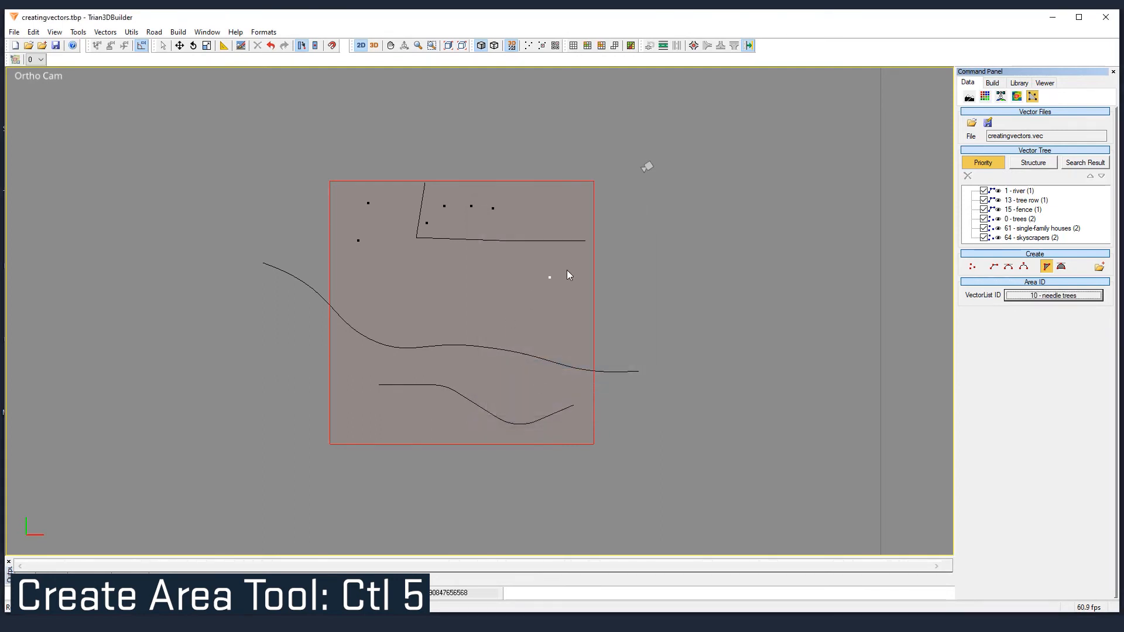
click(564, 258)
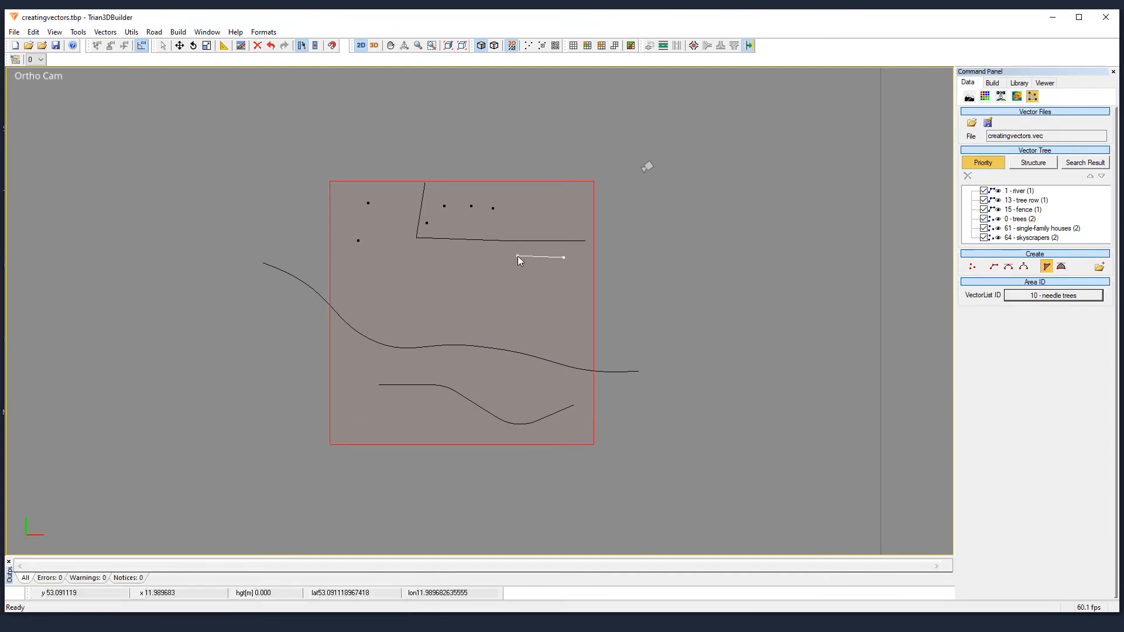
click(518, 256)
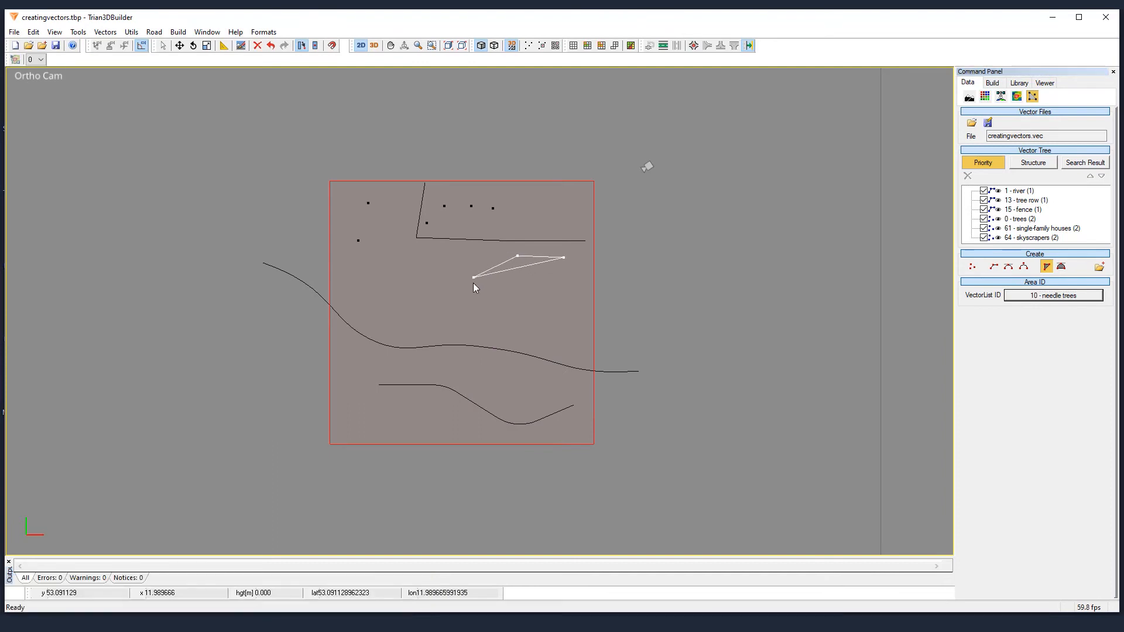
click(515, 334)
click(586, 293)
right_click(573, 294)
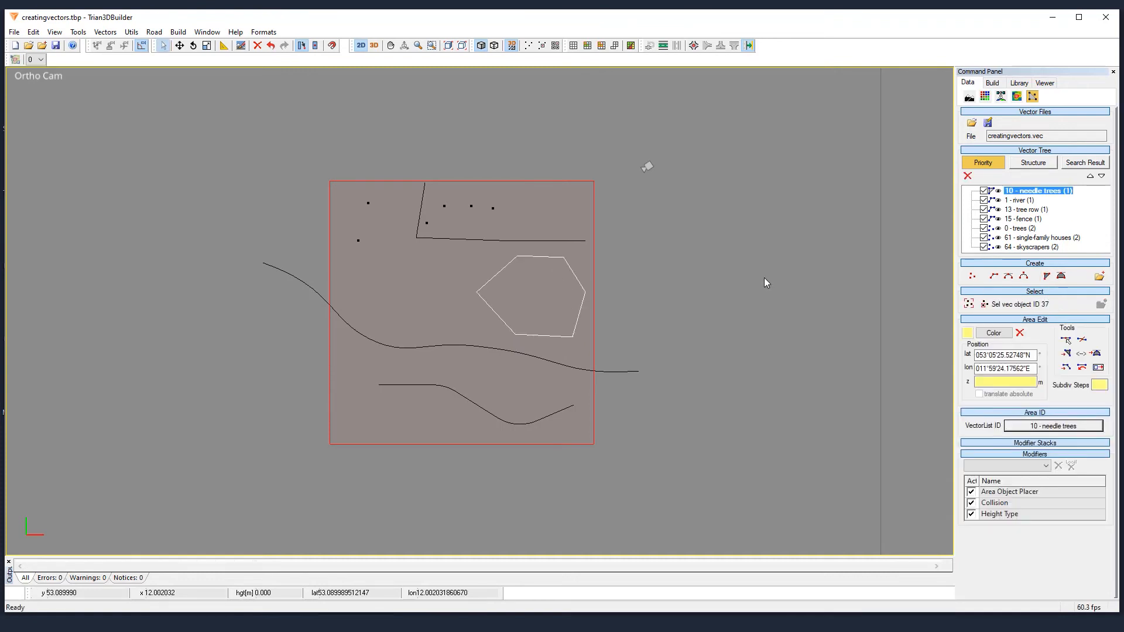
click(764, 283)
- Draw a rounded spline area with vector list ID 0 - lake west of the needle trees area, north of the river
click(1061, 275)
click(1053, 305)
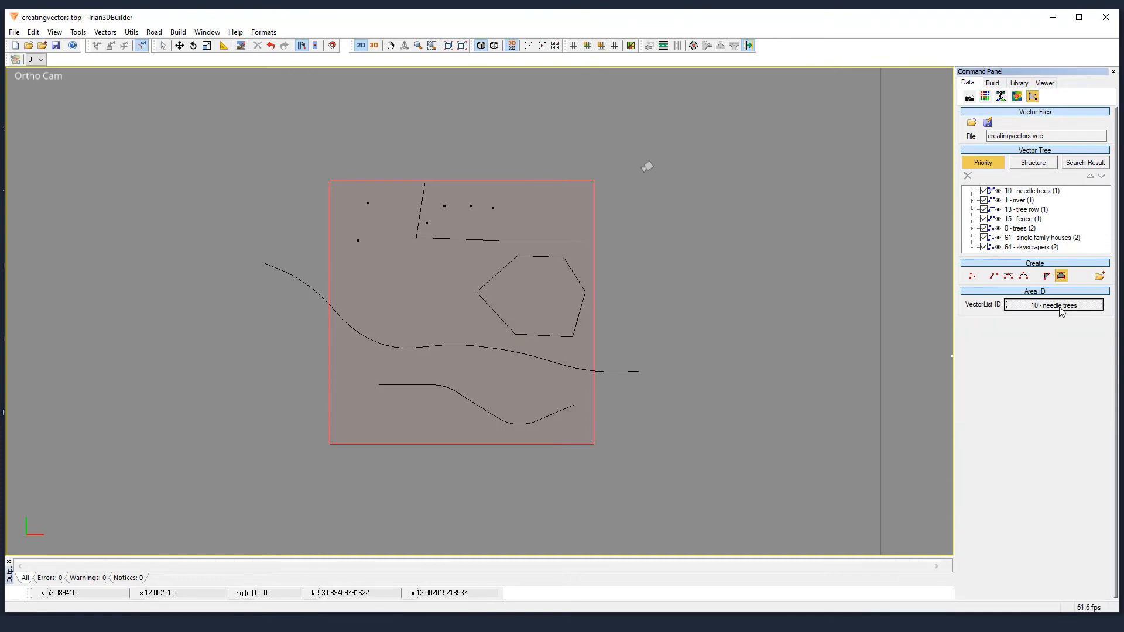
click(518, 259)
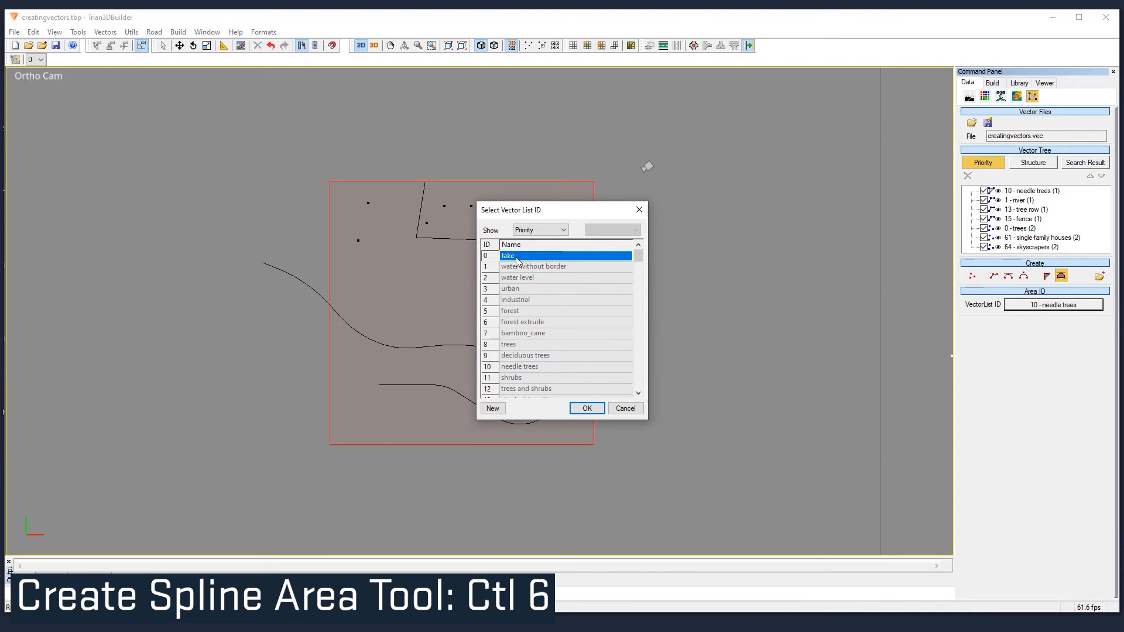
click(586, 409)
drag(400, 262, 423, 329)
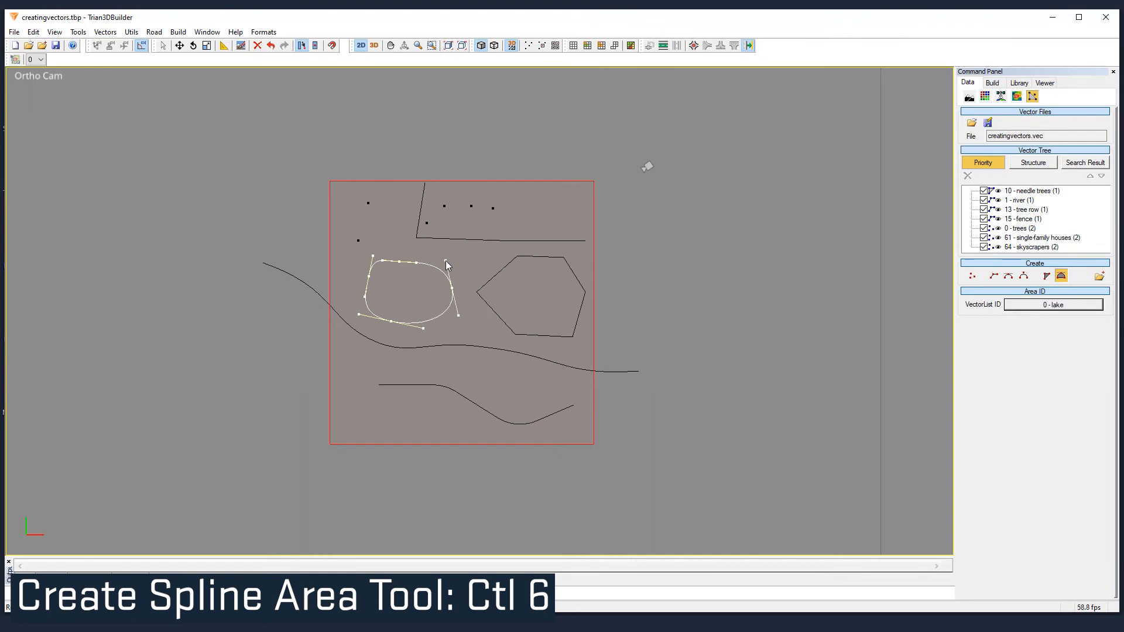
right_click(466, 270)
key(Escape)
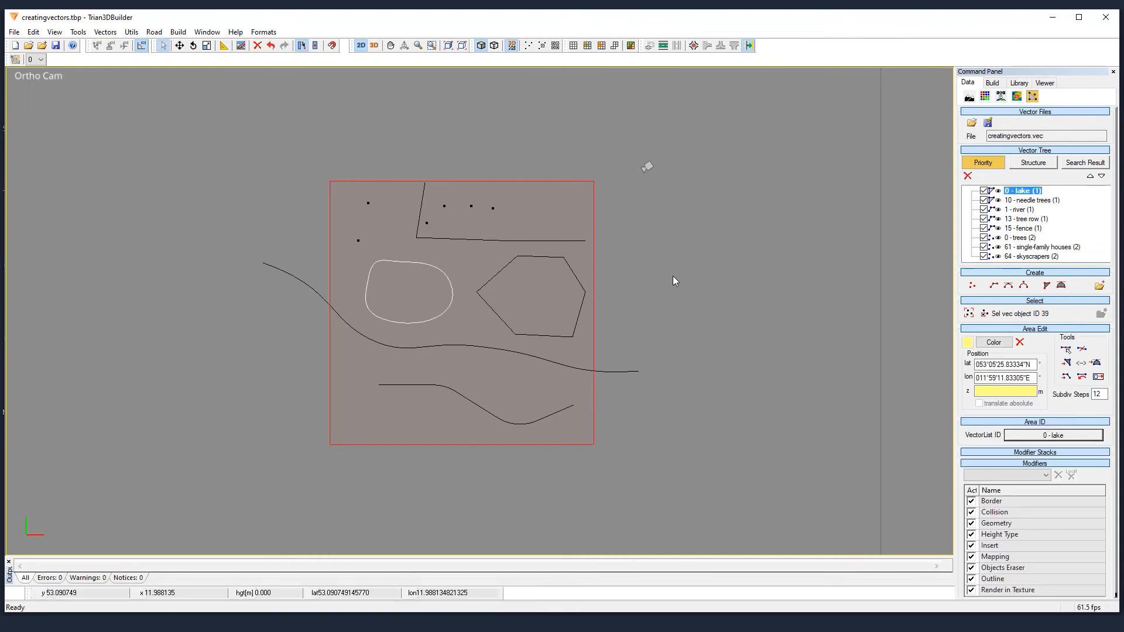
- Build the terrain from the created vectors and display it in 3D
click(185, 31)
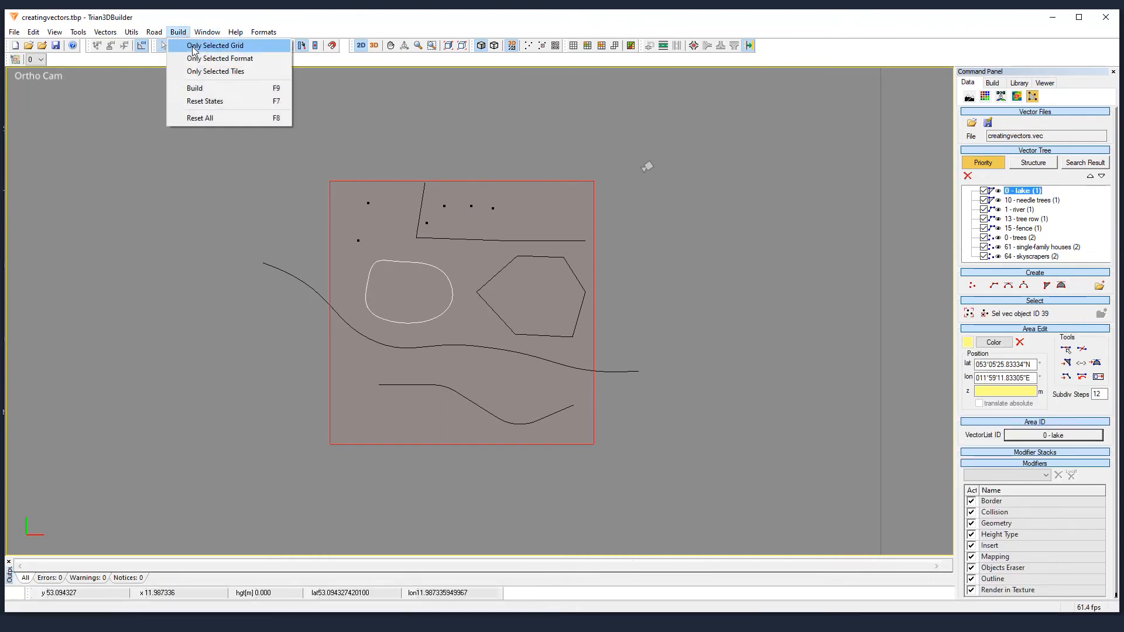
click(203, 88)
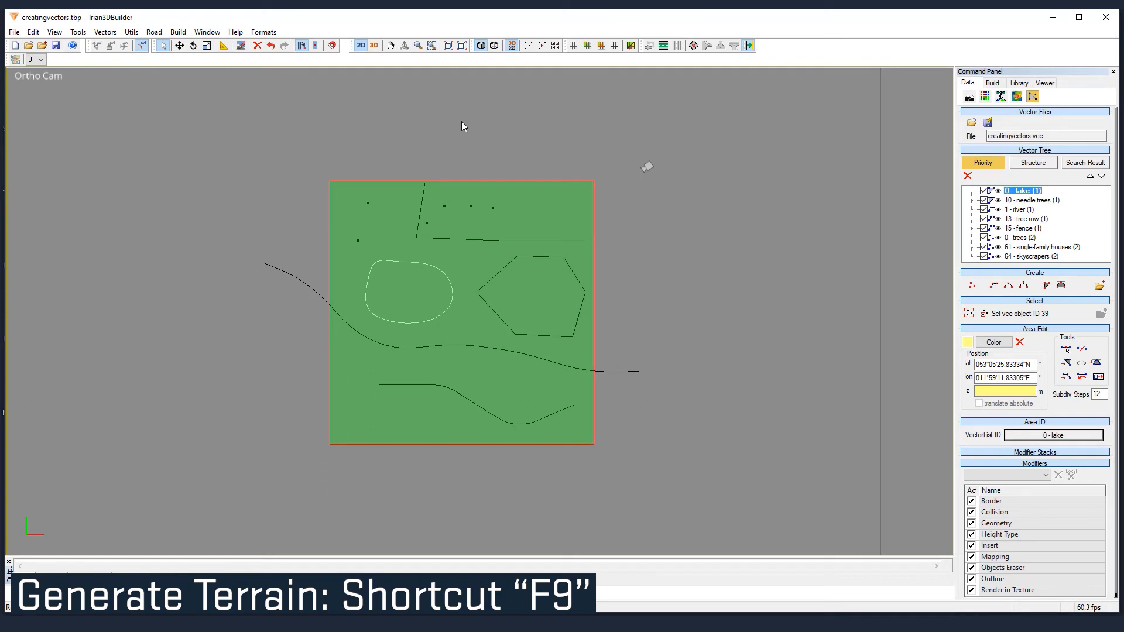
click(374, 45)
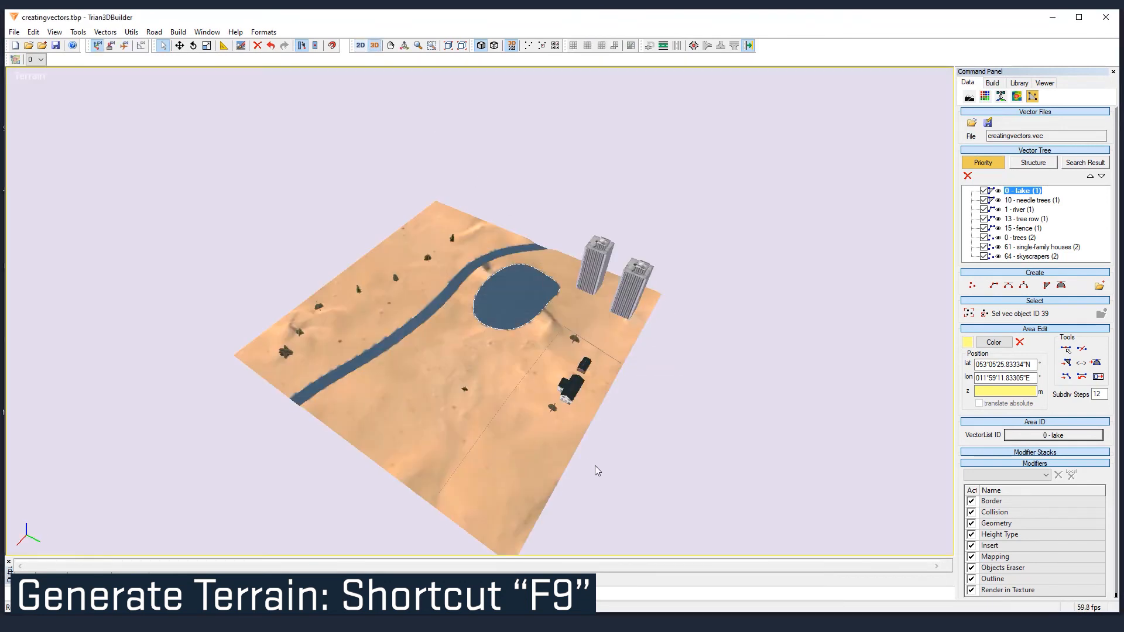
- Examine the skyscrapers, houses, trees, fence, river and lake on the built terrain from several angles and distances
scroll(595, 465, up, 5)
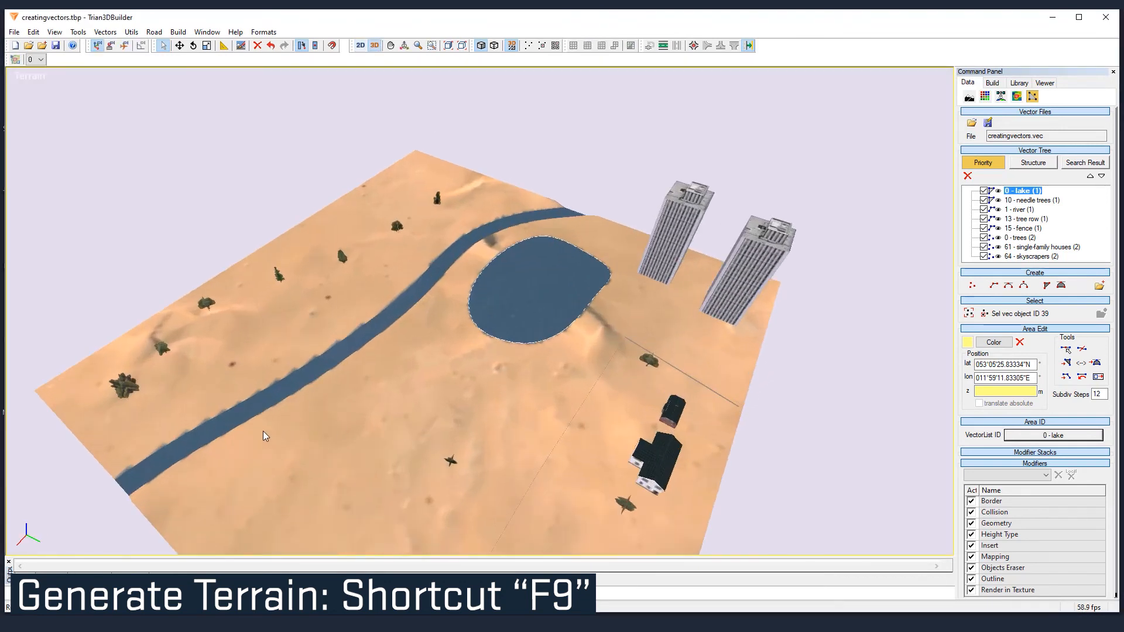
scroll(234, 453, up, 2)
scroll(706, 251, down, 2)
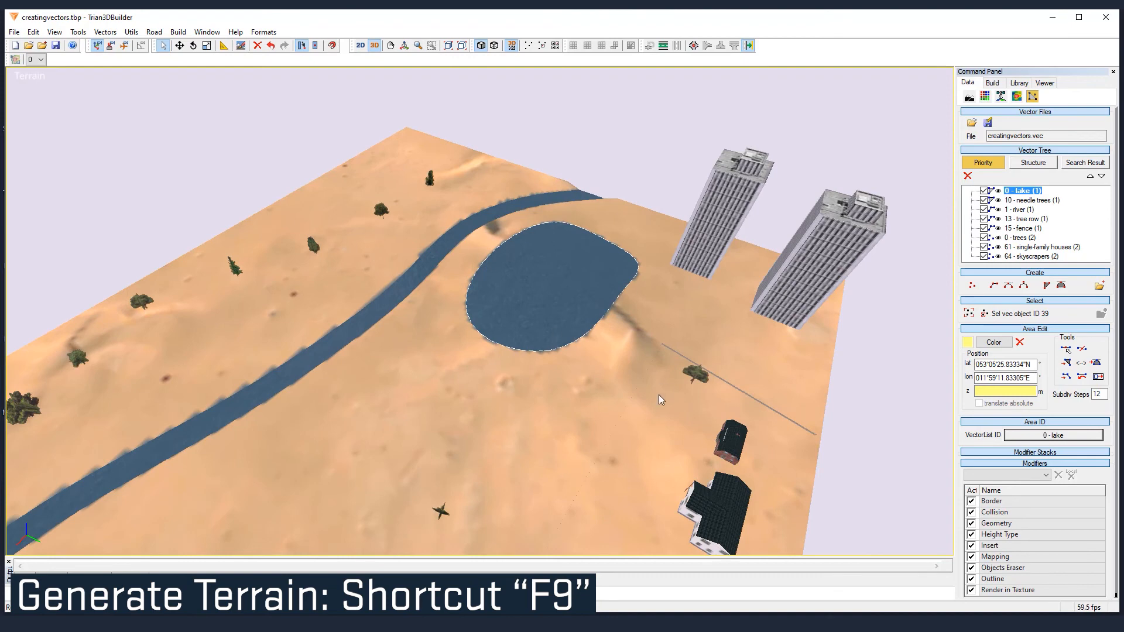
scroll(680, 335, down, 4)
mouse_move(290, 179)
middle_down()
mouse_move(320, 104)
mouse_move(310, 175)
middle_up()
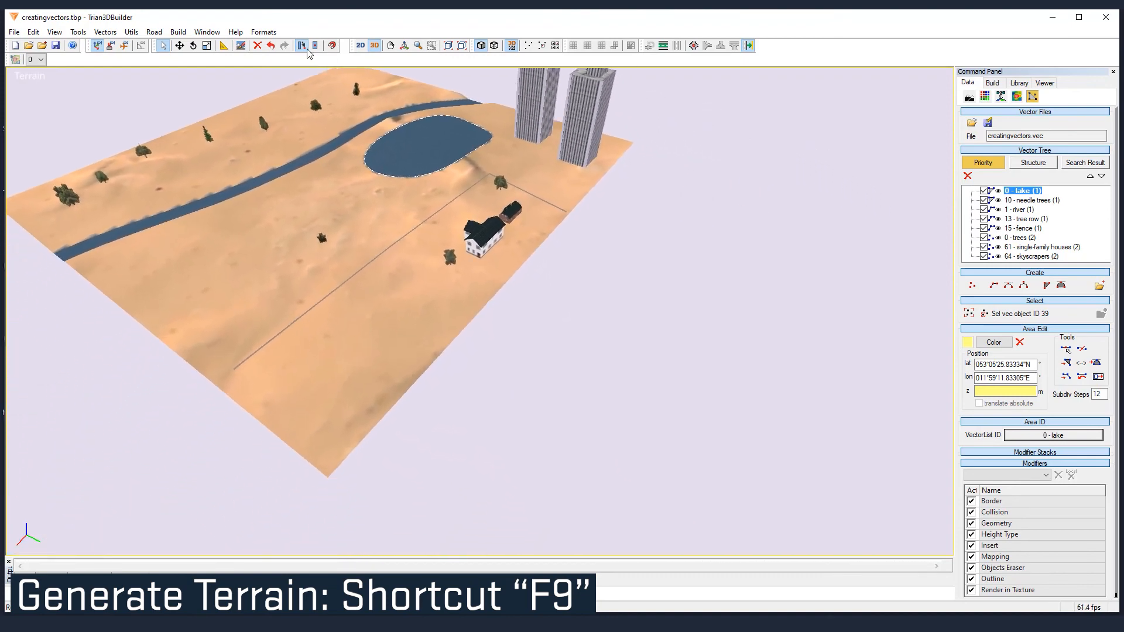
middle_drag(177, 343, 988, 186)
scroll(480, 377, down, 6)
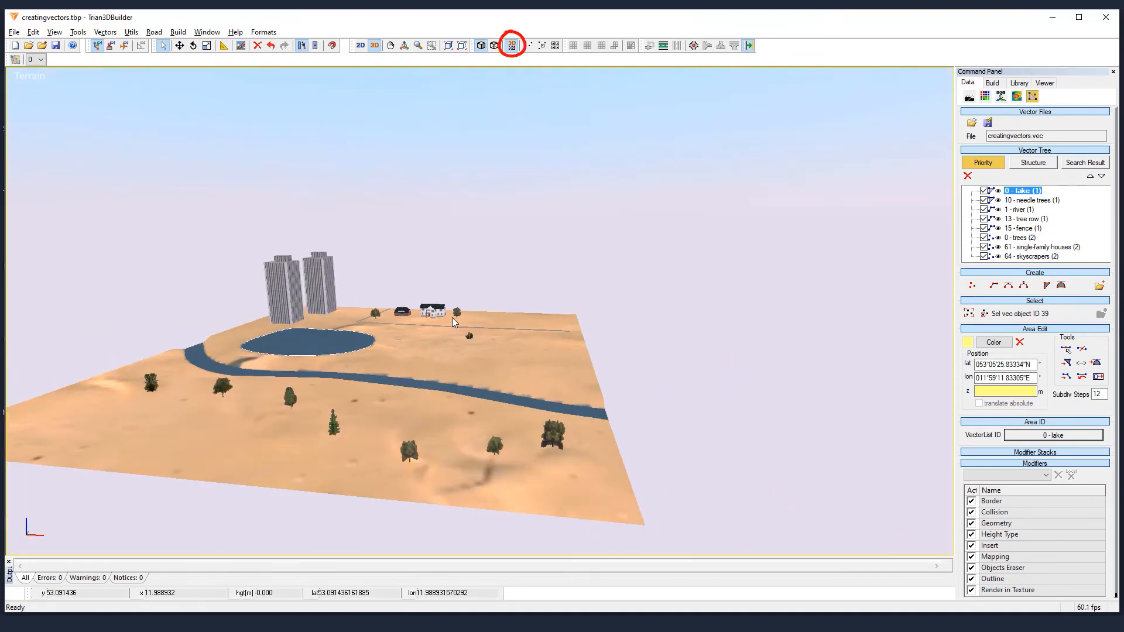
mouse_move(452, 317)
middle_down()
mouse_move(409, 361)
mouse_move(369, 372)
mouse_move(434, 302)
middle_up()
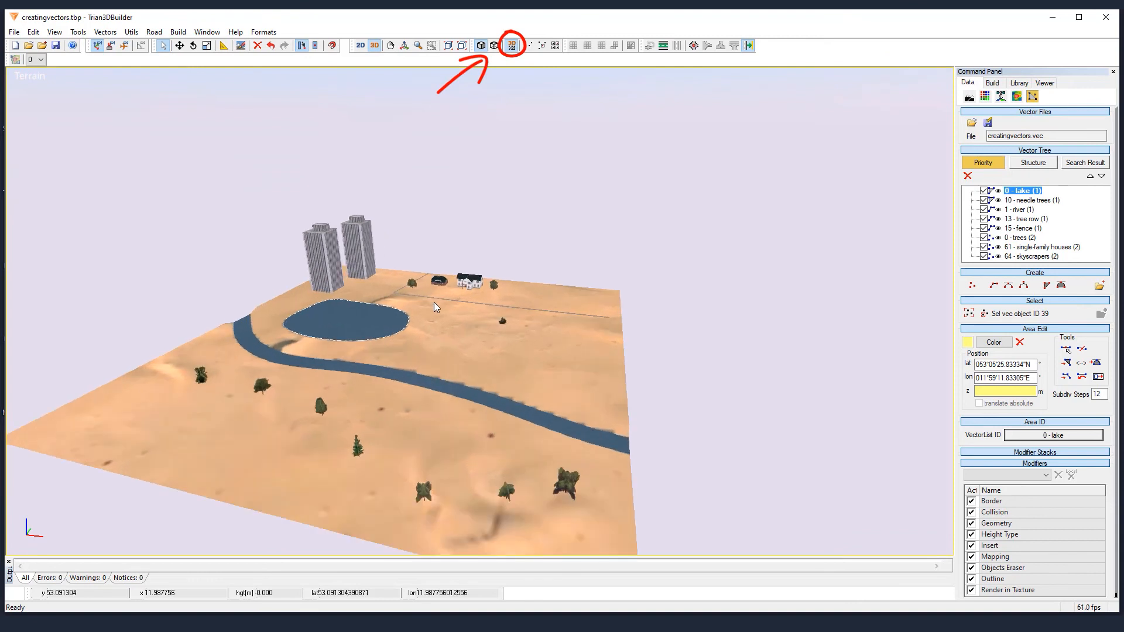
click(508, 49)
click(510, 46)
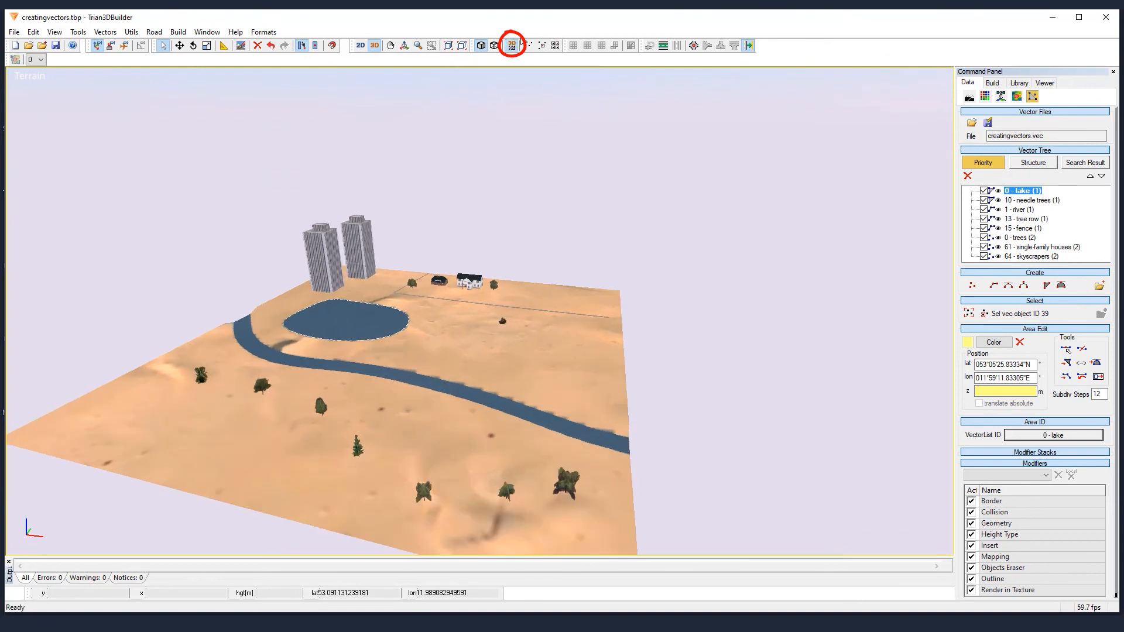
- Set the Area Object Placer distance of the 10 - needle trees area to 10 m and apply it to the shared modifier stack
click(1045, 203)
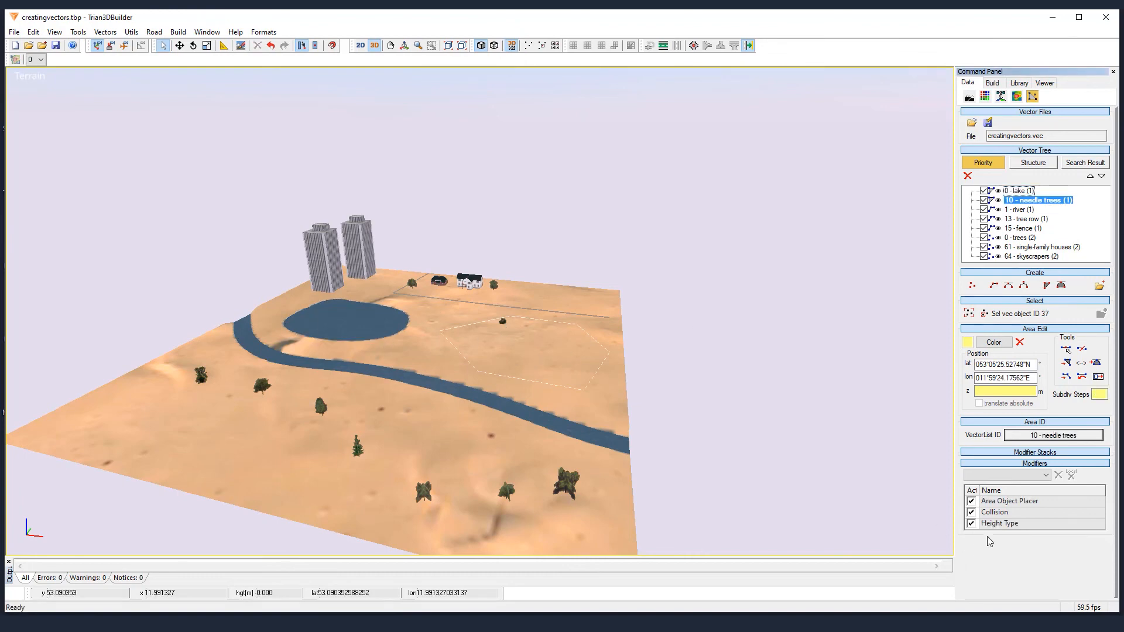
click(1023, 501)
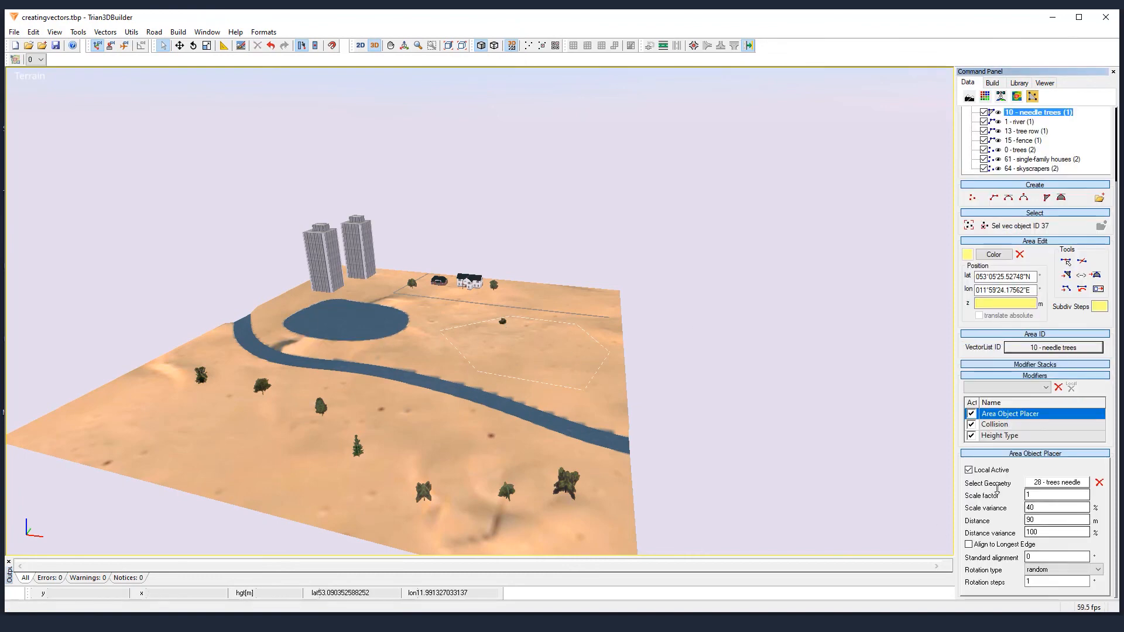
key(Tab)
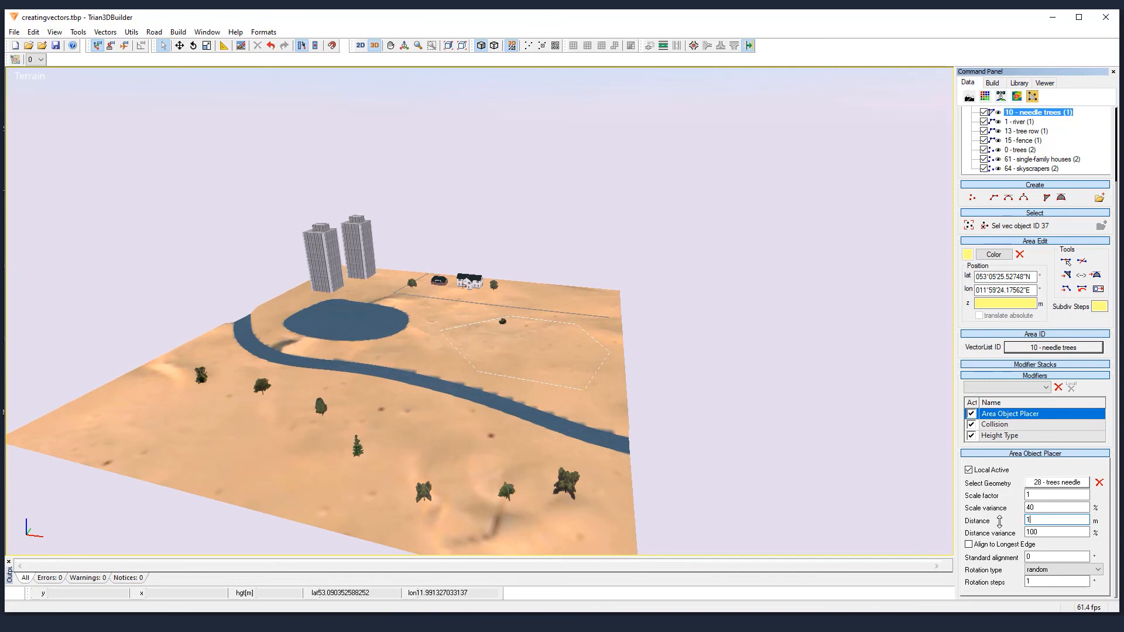
text(10)
key(Return)
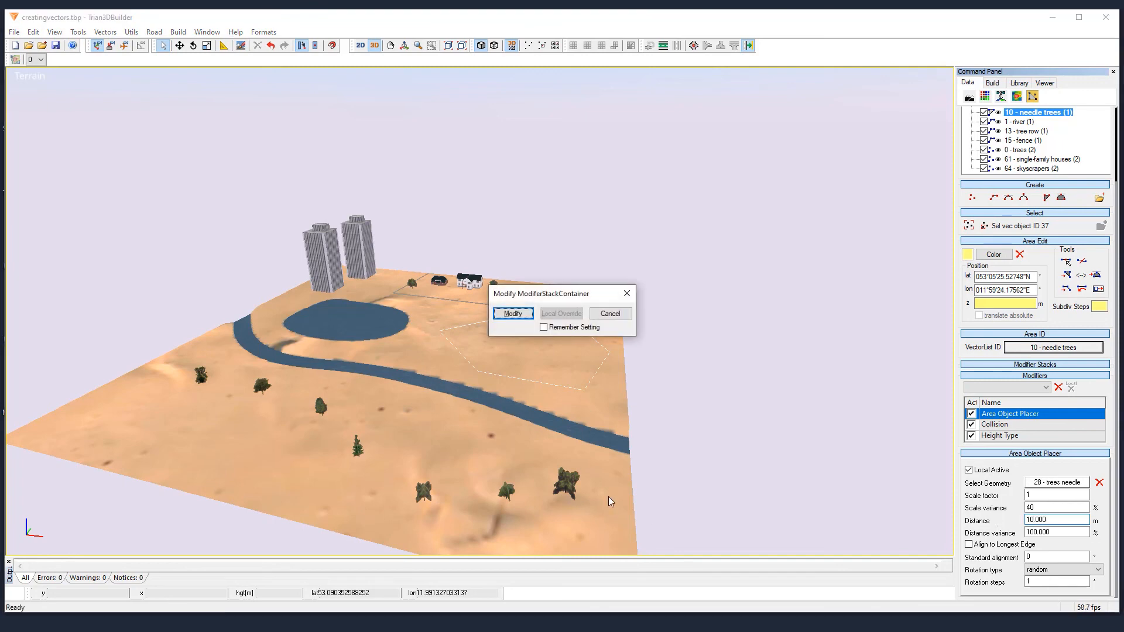
click(514, 315)
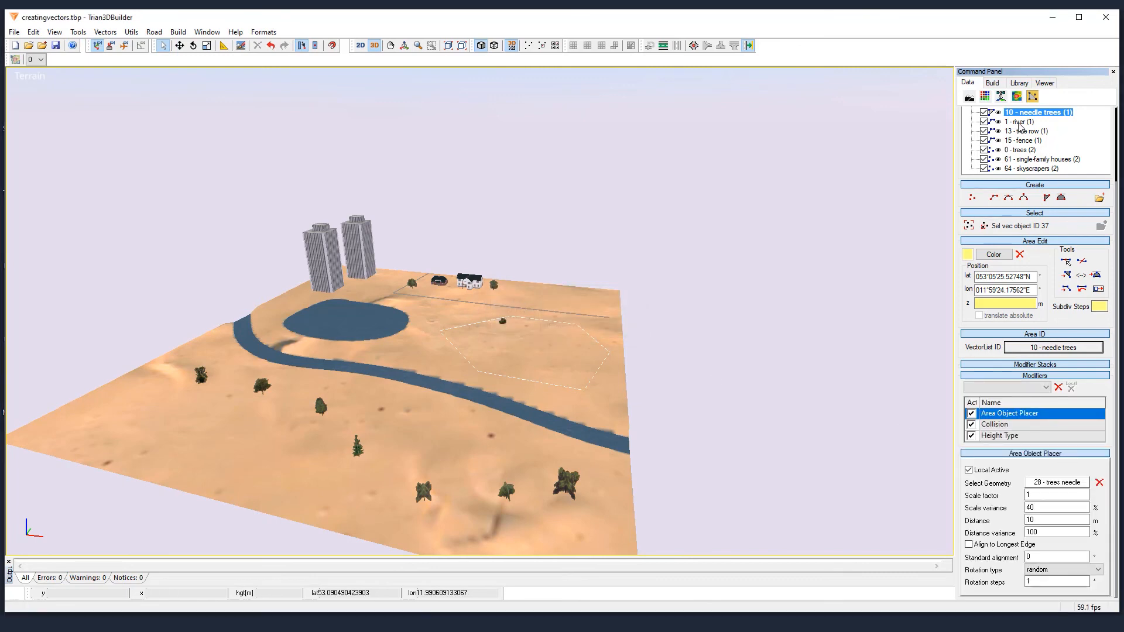
- Examine the modifiers and terrain locations of the tree row, fence, trees and single-family houses vector lists one after another
scroll(1019, 123, up, 3)
click(1031, 218)
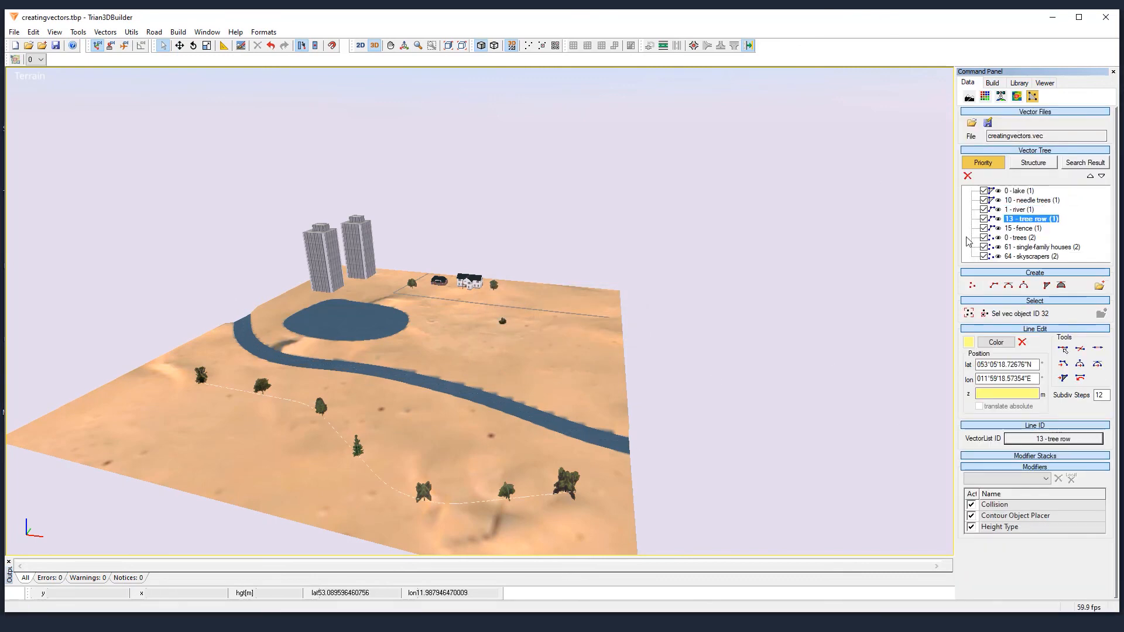
key(Down)
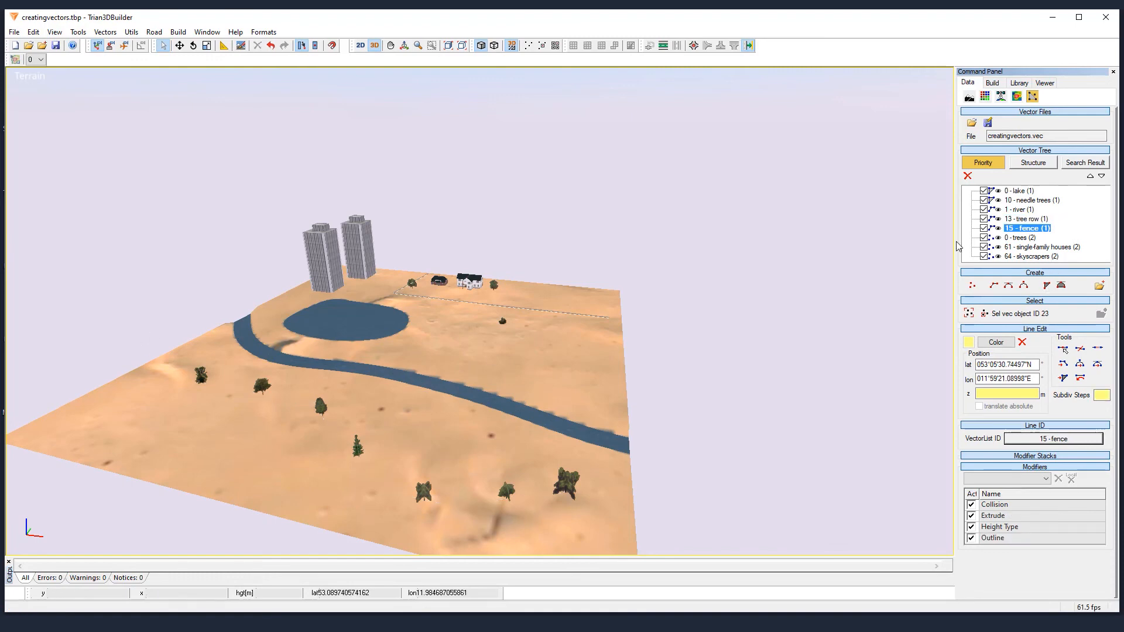
key(Down)
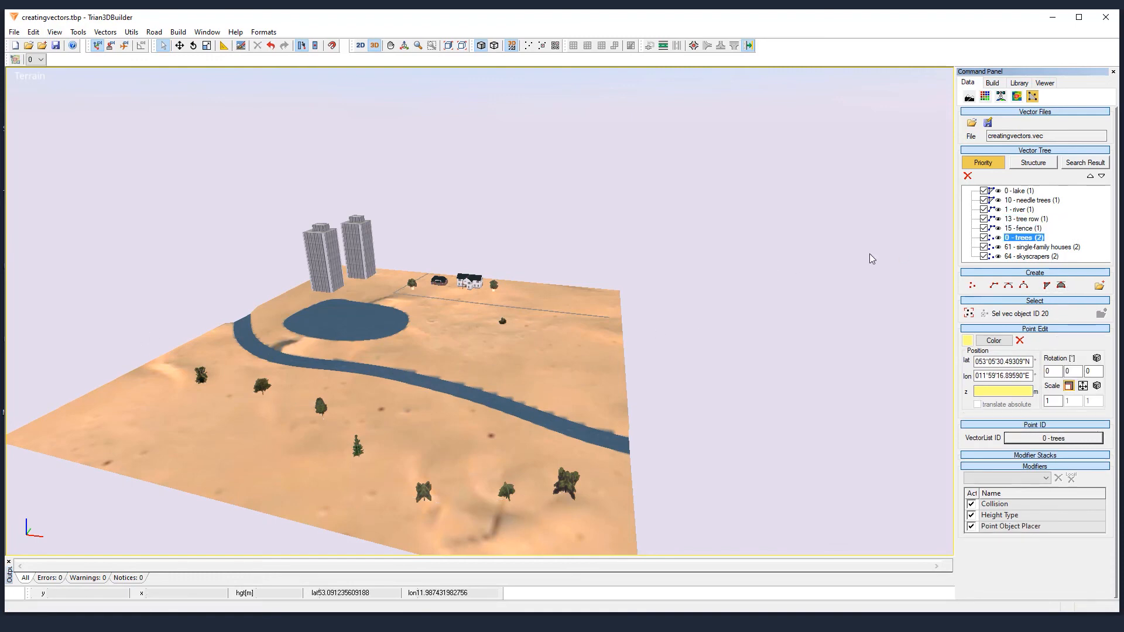
click(1044, 248)
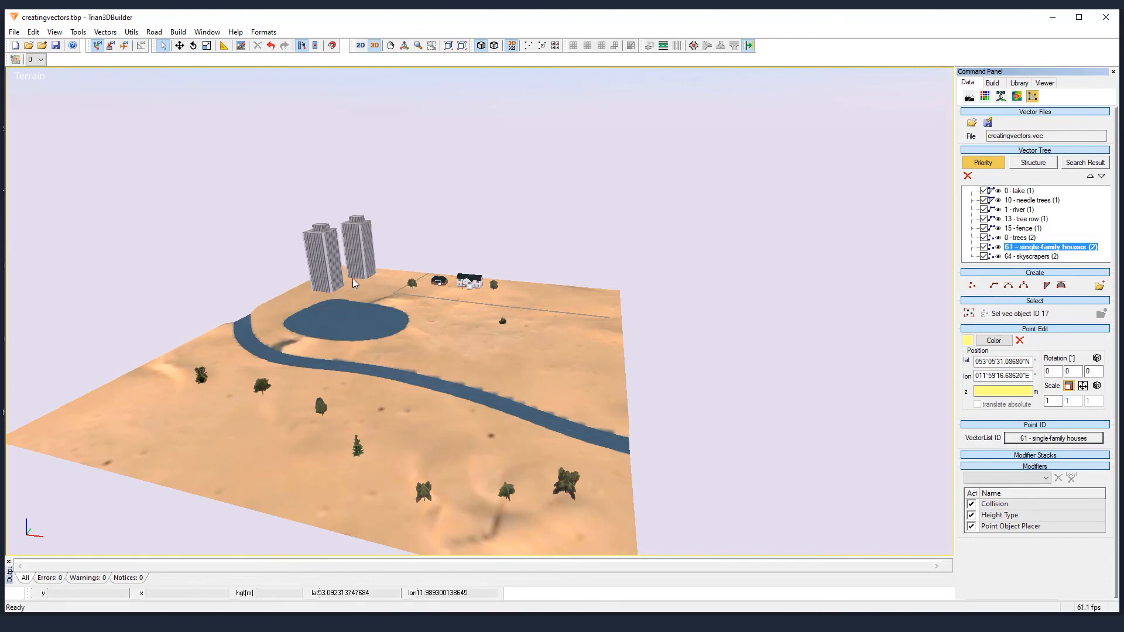
- Select the 64 - skyscrapers vector list and toggle List Mode for the vector selection
click(1044, 257)
right_click(634, 350)
click(644, 357)
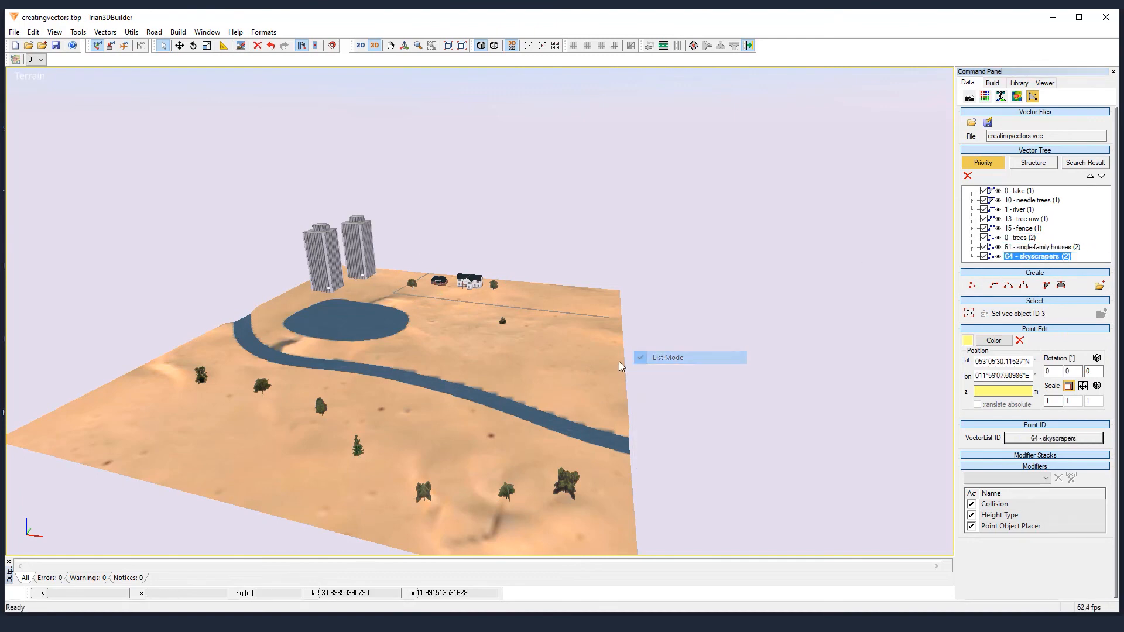
scroll(317, 398, up, 2)
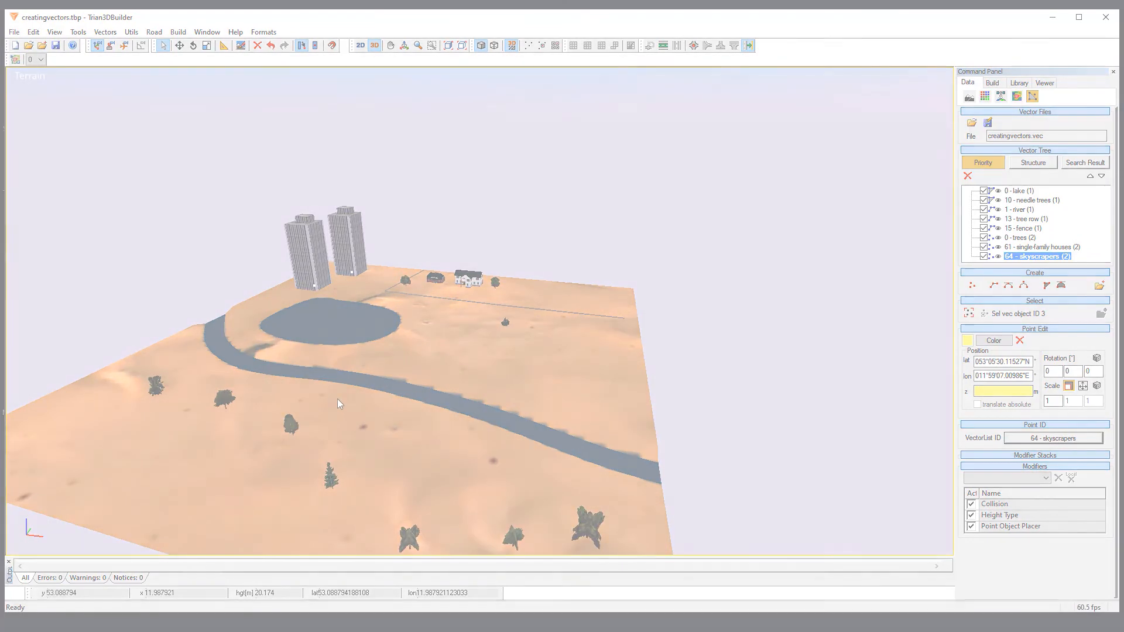